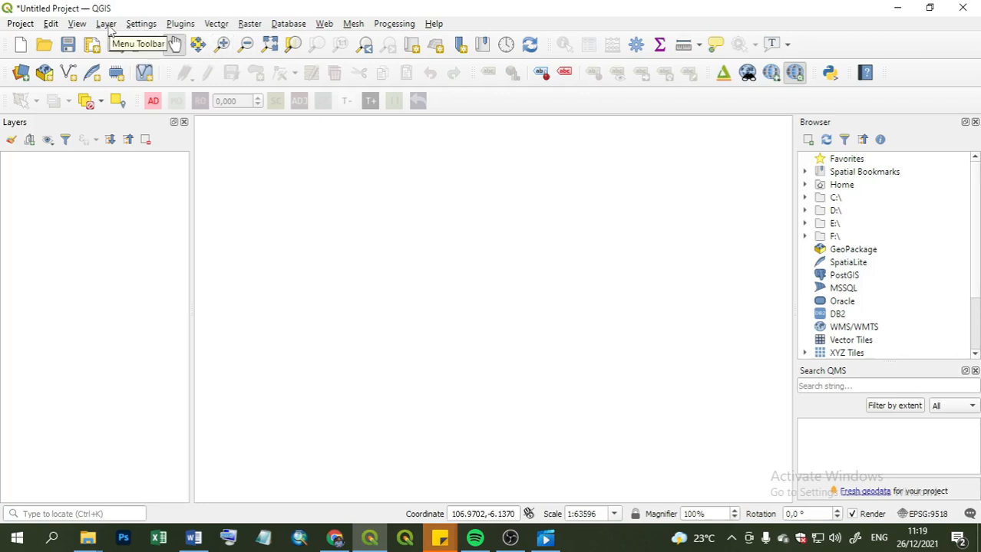
Add the vector dataset SUNGAI_LN_25K.shp from the KOTA_JAKARTA_UTARA folder to the map.
click(107, 25)
mouse_move(222, 77)
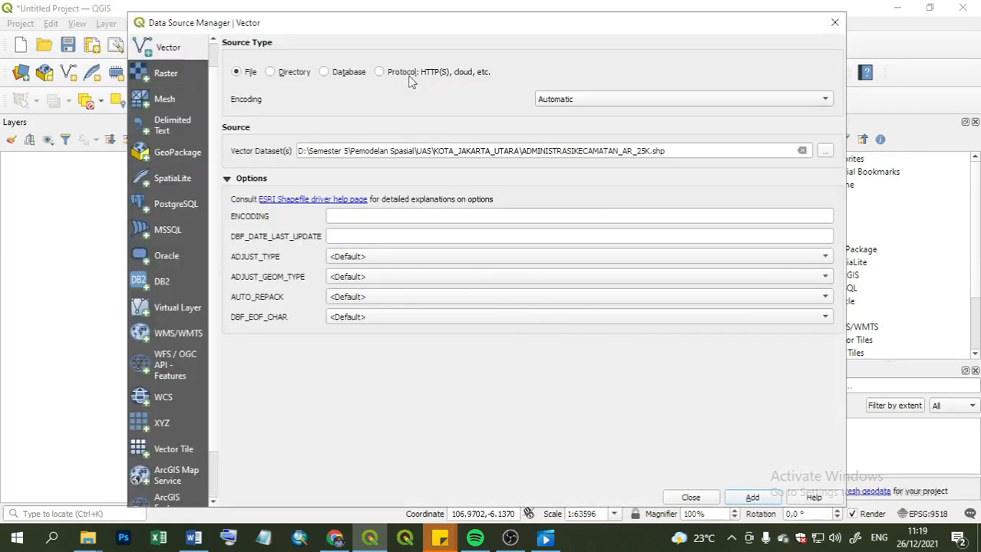
click(403, 73)
click(824, 152)
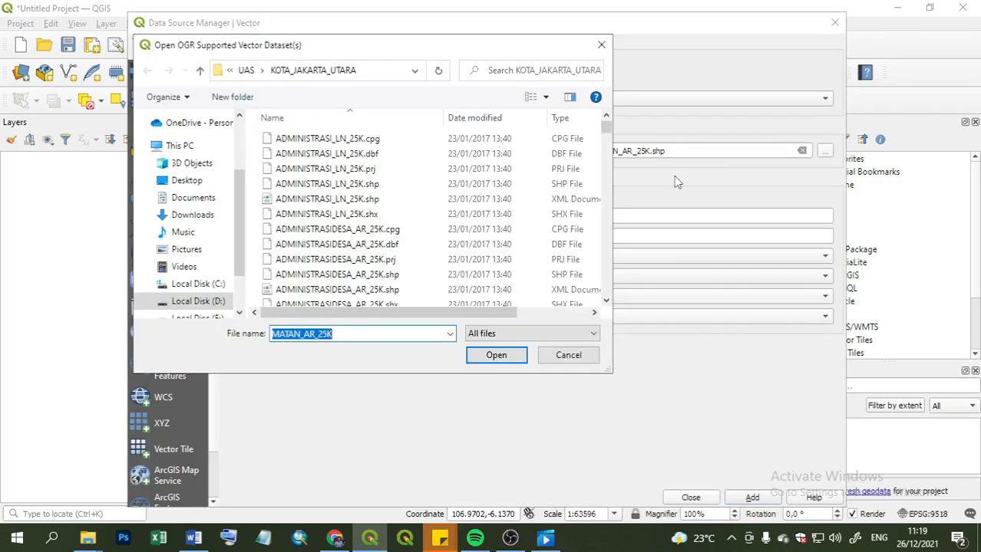
scroll(368, 201, down, 15)
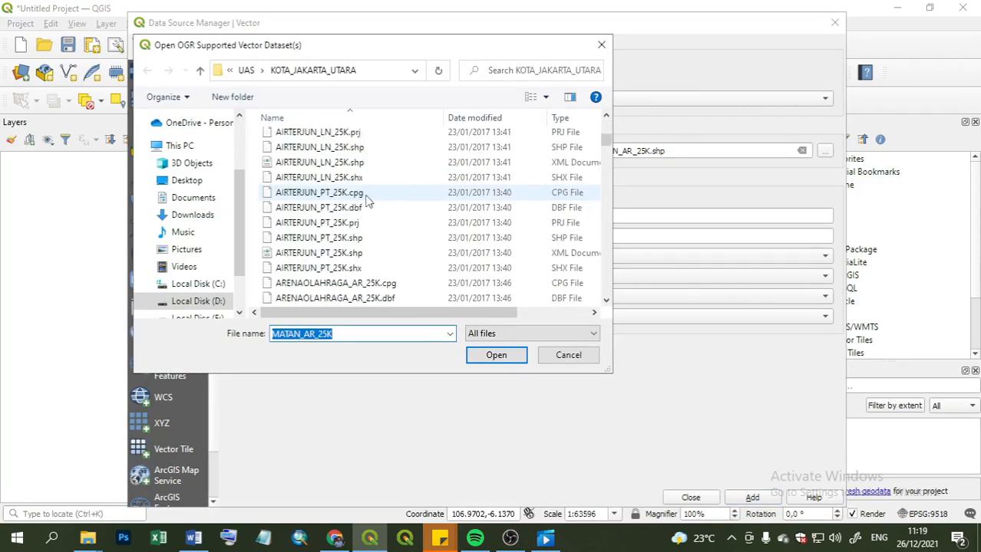
scroll(366, 201, down, 20)
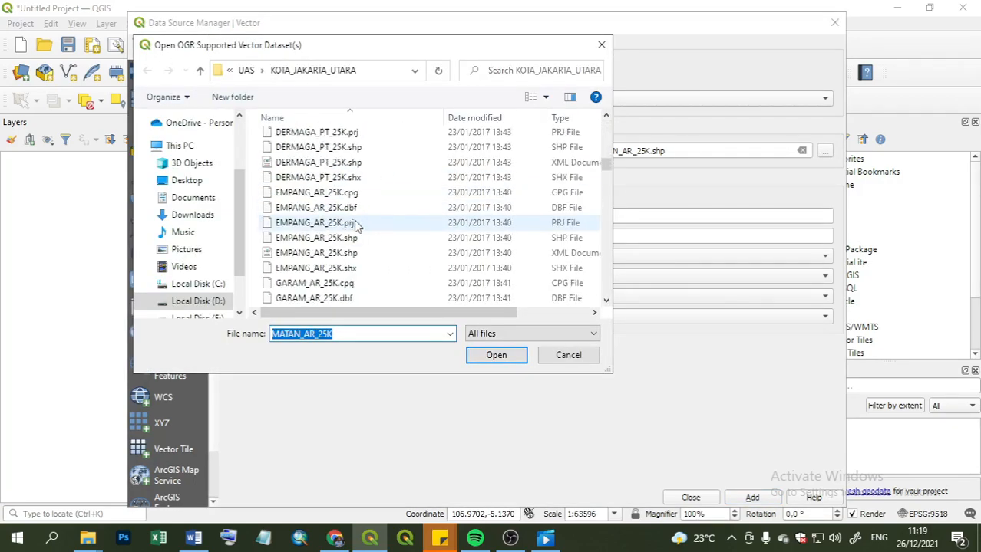
scroll(357, 223, down, 20)
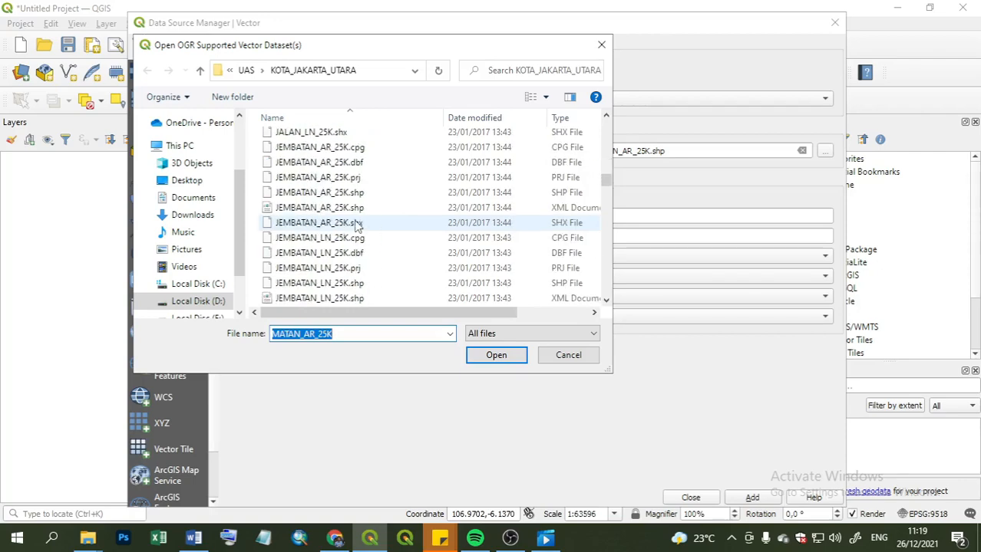
drag(606, 188, 604, 262)
scroll(409, 258, down, 10)
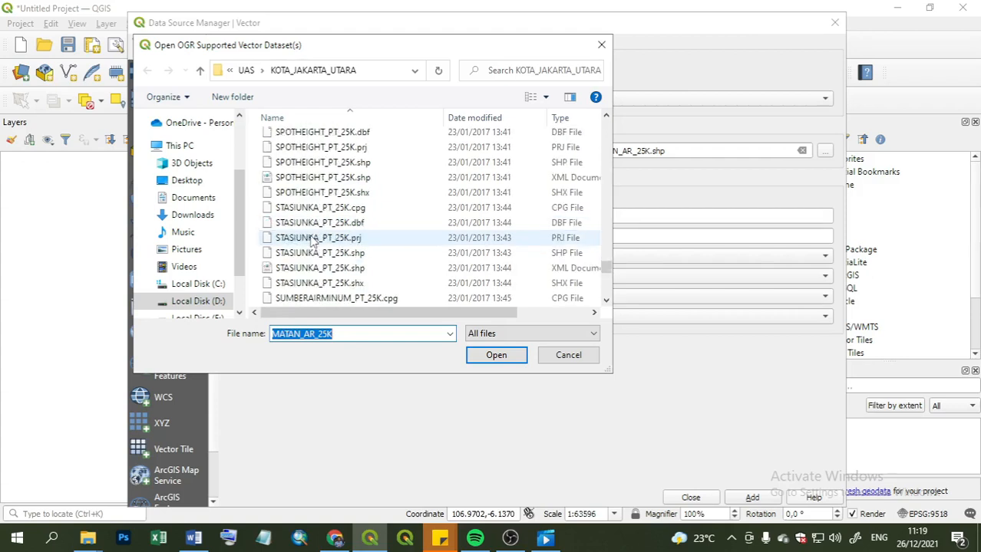
scroll(311, 241, down, 4)
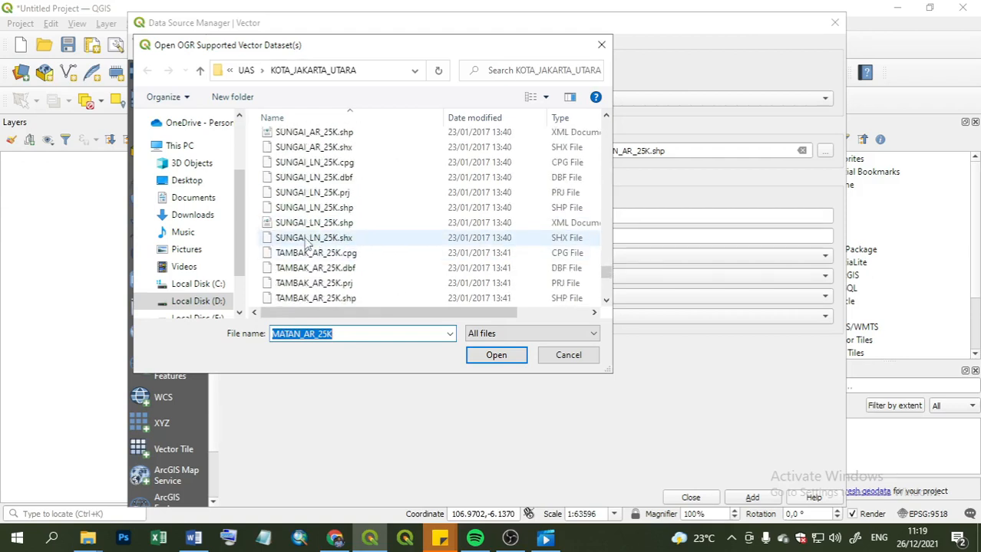
click(349, 208)
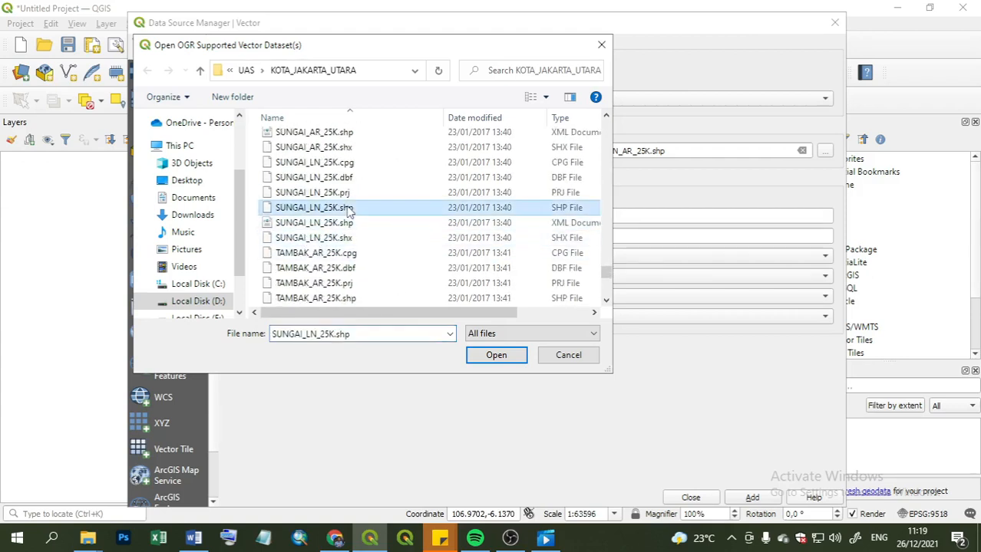
click(497, 354)
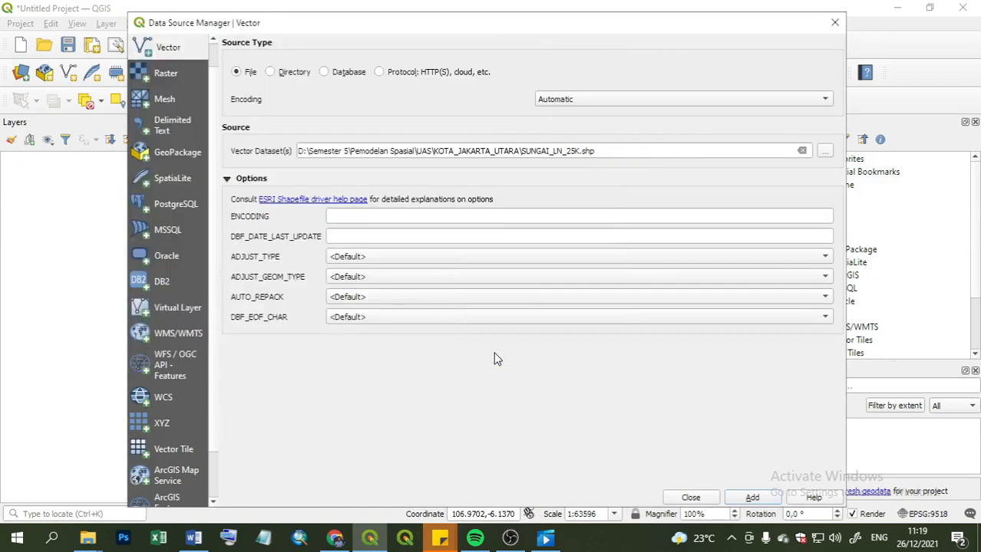
click(751, 498)
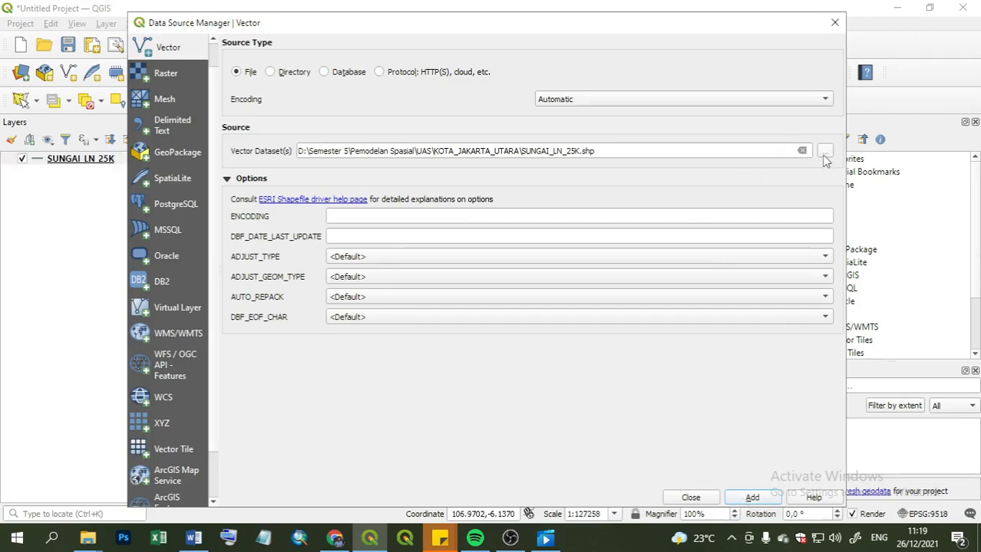
Add ADMINISTRASIKECAMATAN_AR_25K.shp as a vector layer and place it beneath the SUNGAI_LN_25K layer.
click(824, 151)
scroll(364, 230, down, 3)
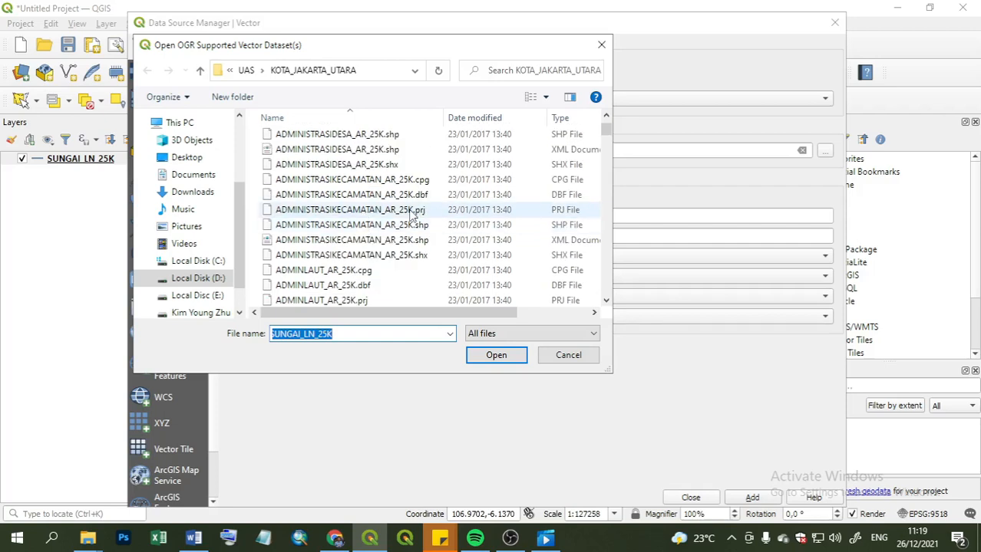
click(407, 226)
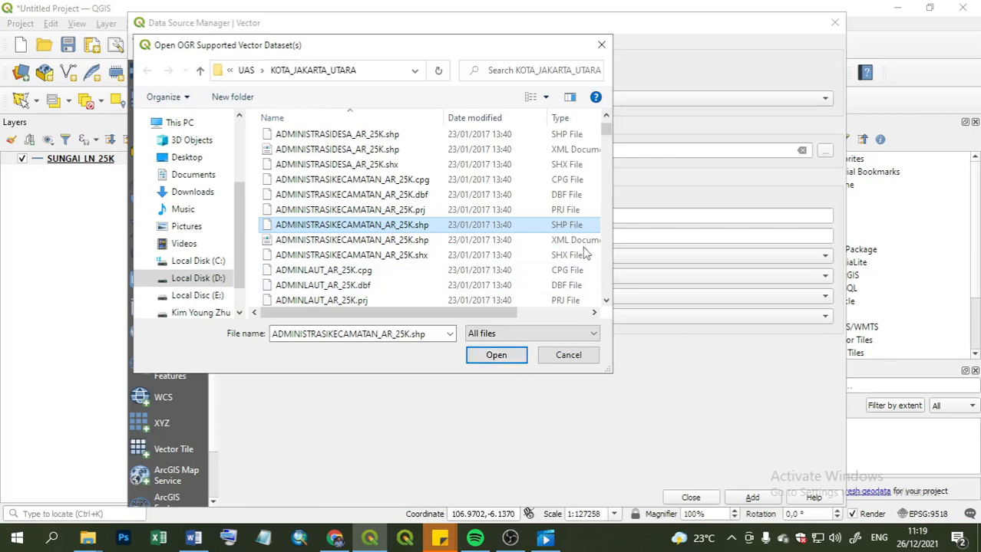
click(497, 356)
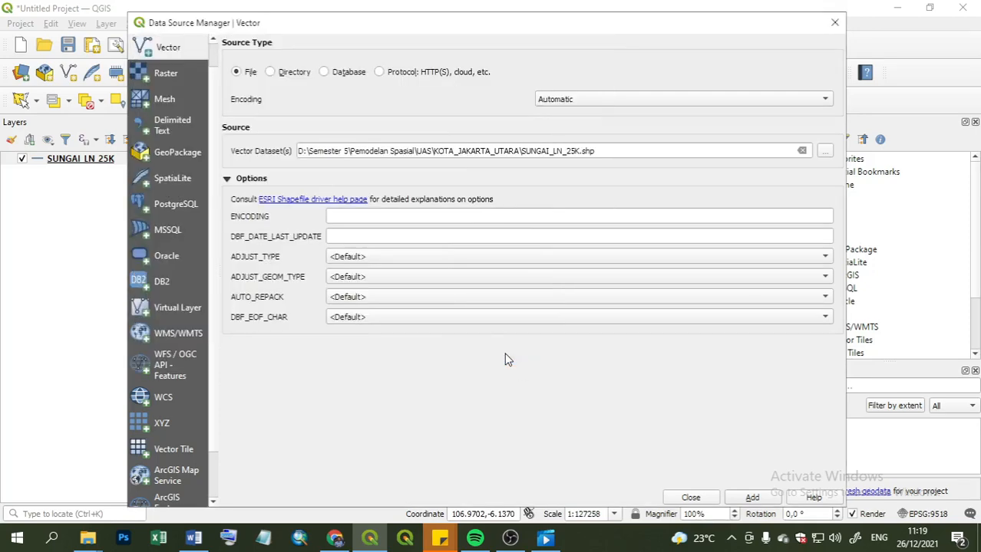
click(752, 498)
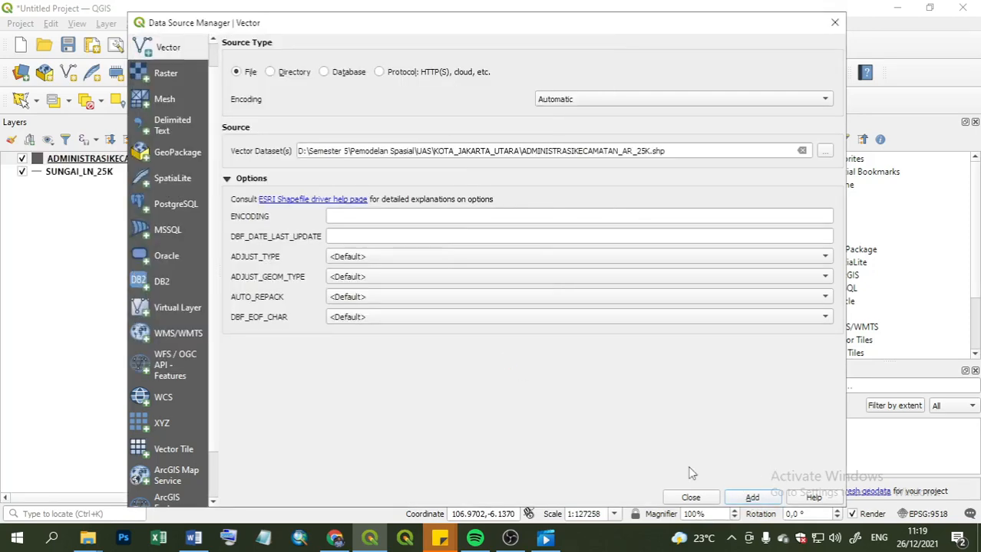
click(690, 498)
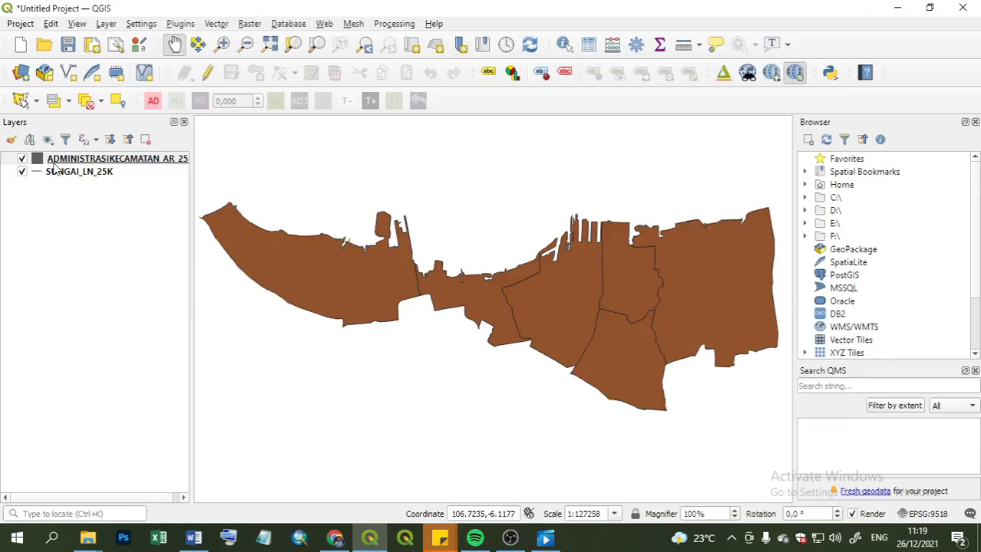
drag(57, 161, 67, 178)
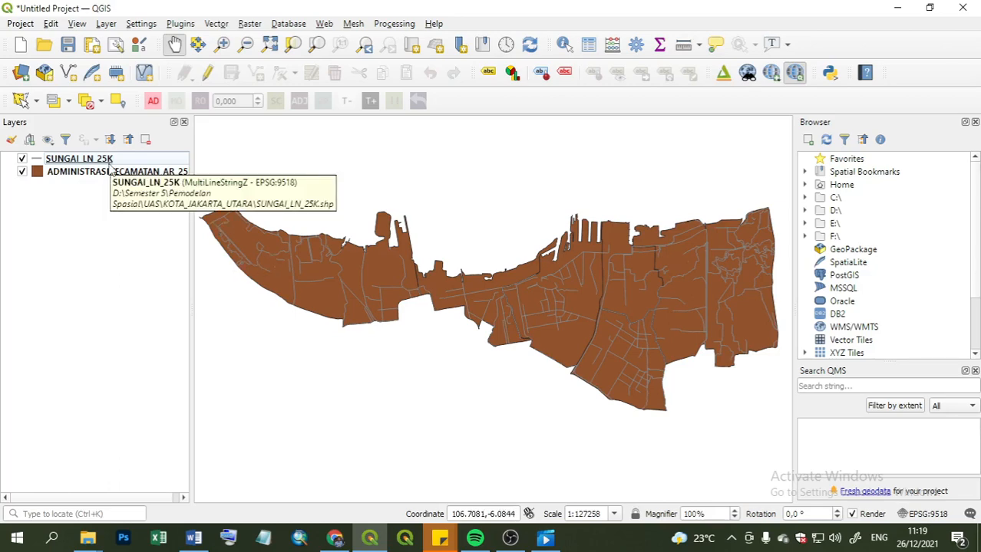
Examine the Buffer tool's distance unit with SUNGAI_LN_25K as the input layer, without running the tool.
click(214, 26)
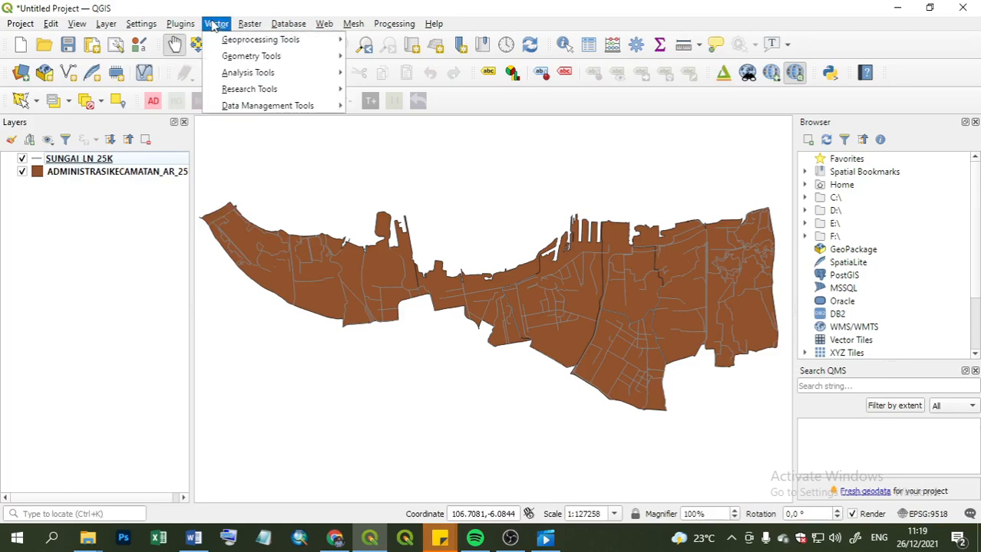
mouse_move(228, 40)
click(389, 40)
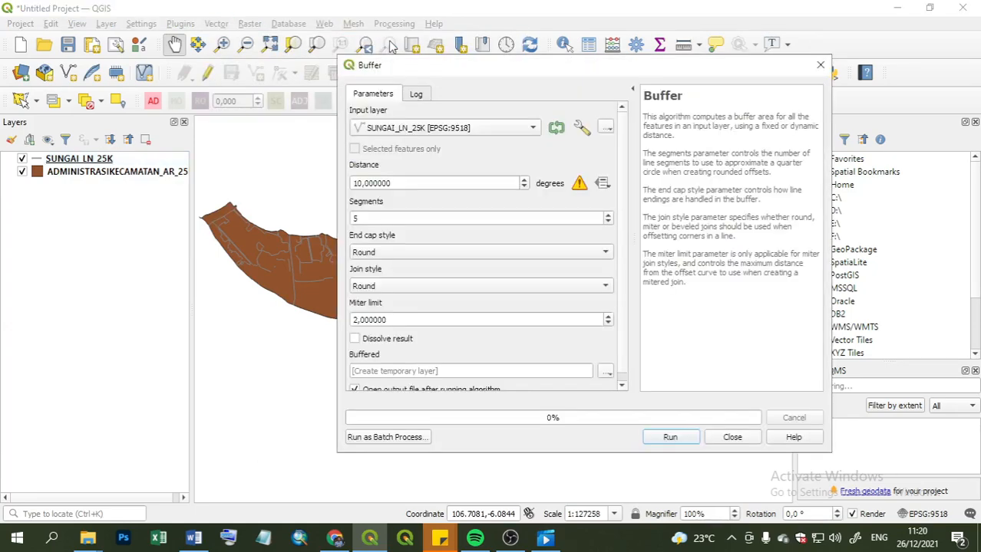
click(399, 129)
click(420, 127)
click(477, 130)
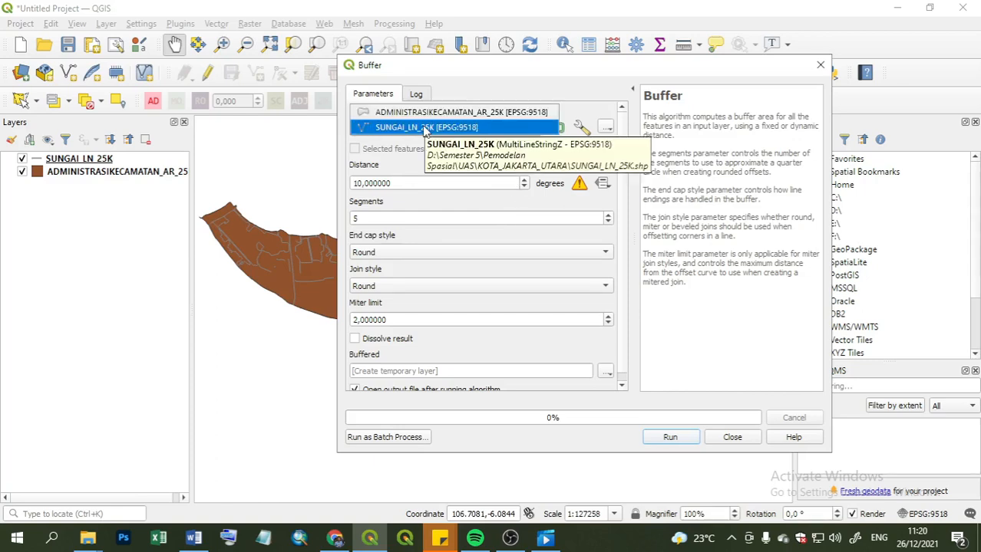
click(423, 129)
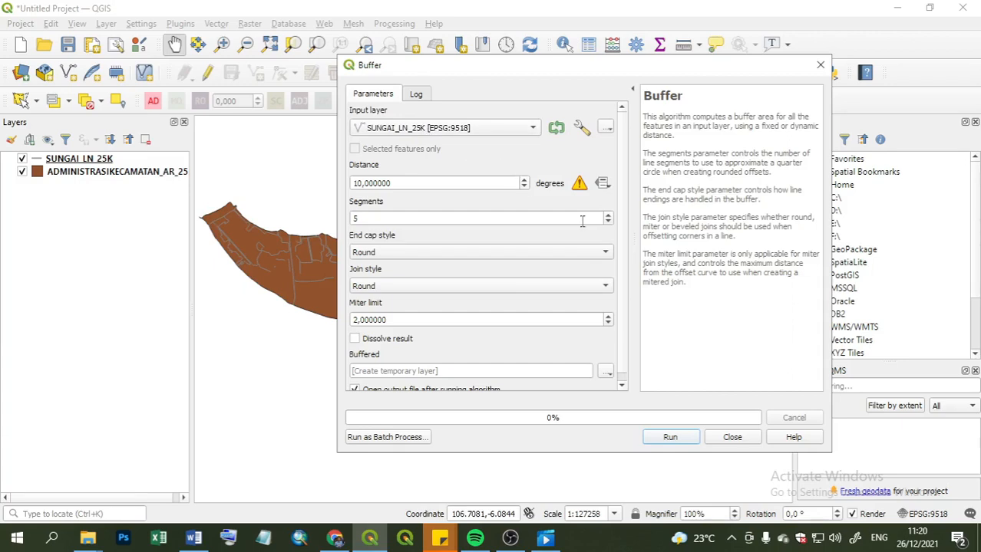
click(733, 438)
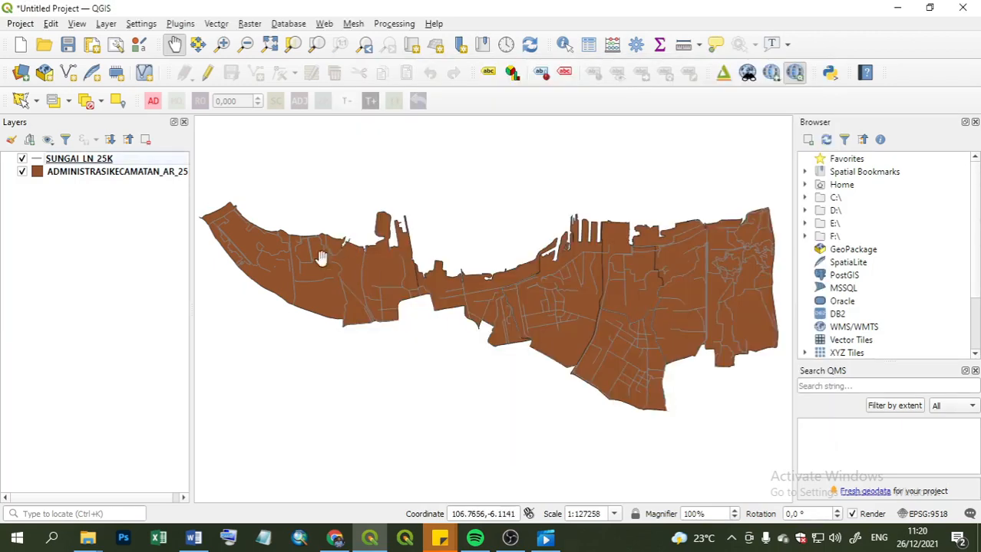
Check the coordinate reference system assigned to the SUNGAI_LN_25K layer in its source properties.
right_click(84, 159)
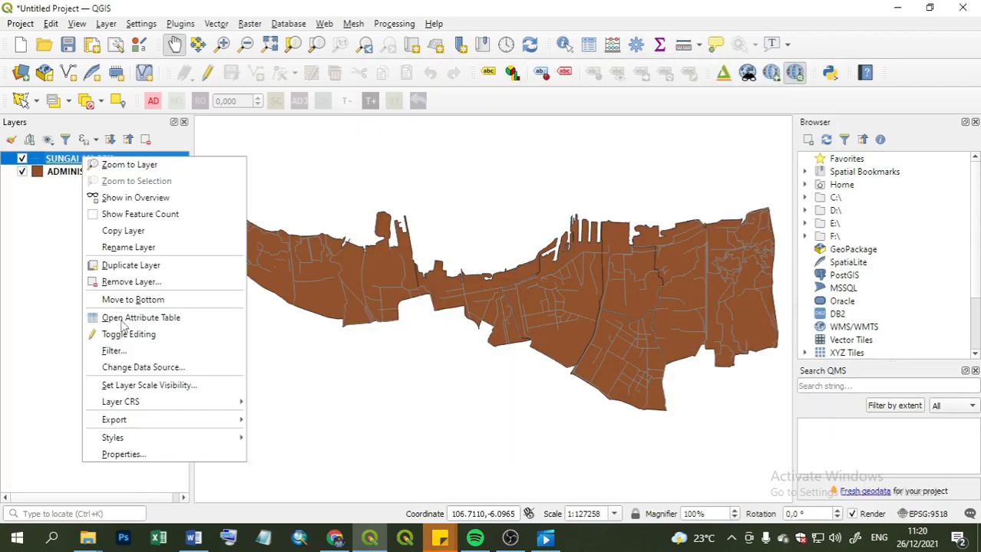
click(137, 456)
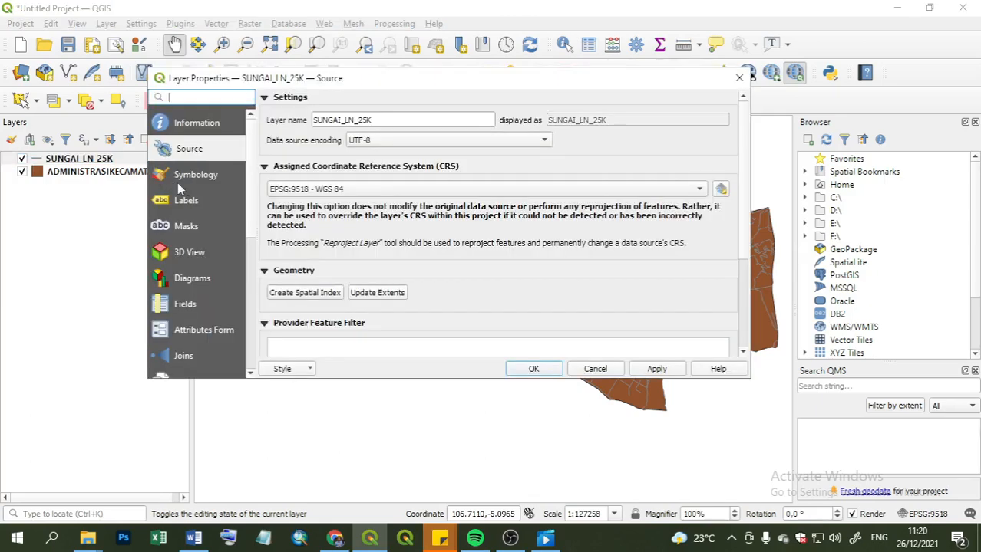
drag(300, 80, 291, 77)
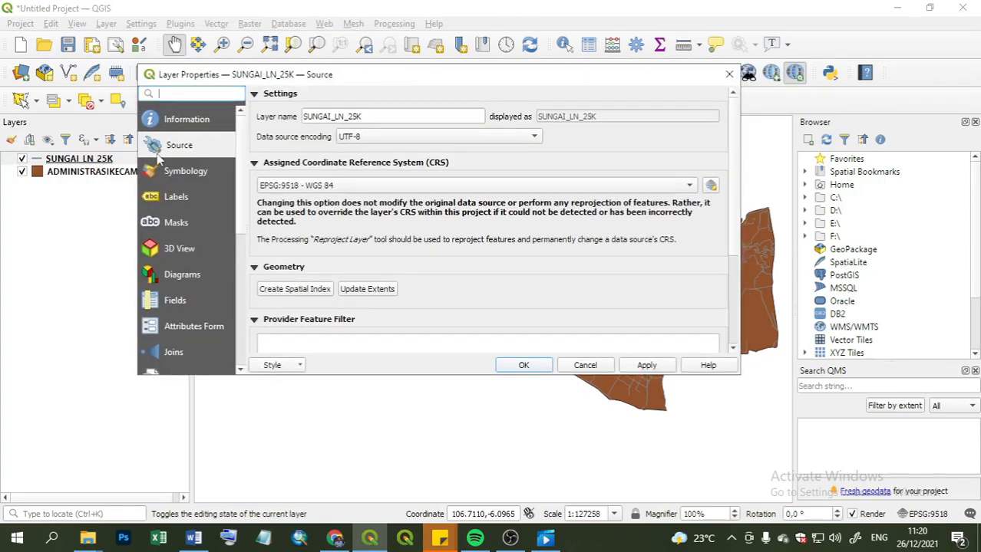
click(205, 153)
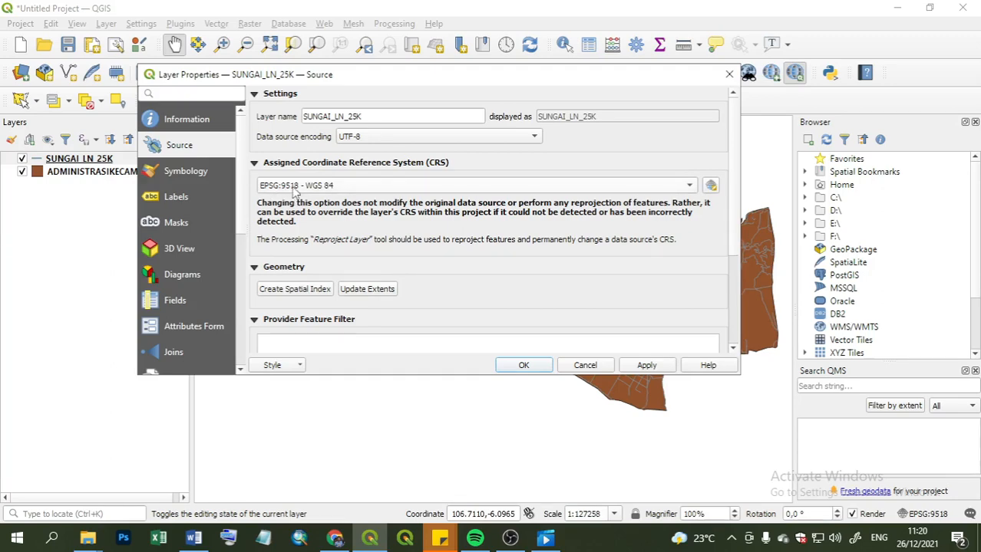
mouse_move(307, 196)
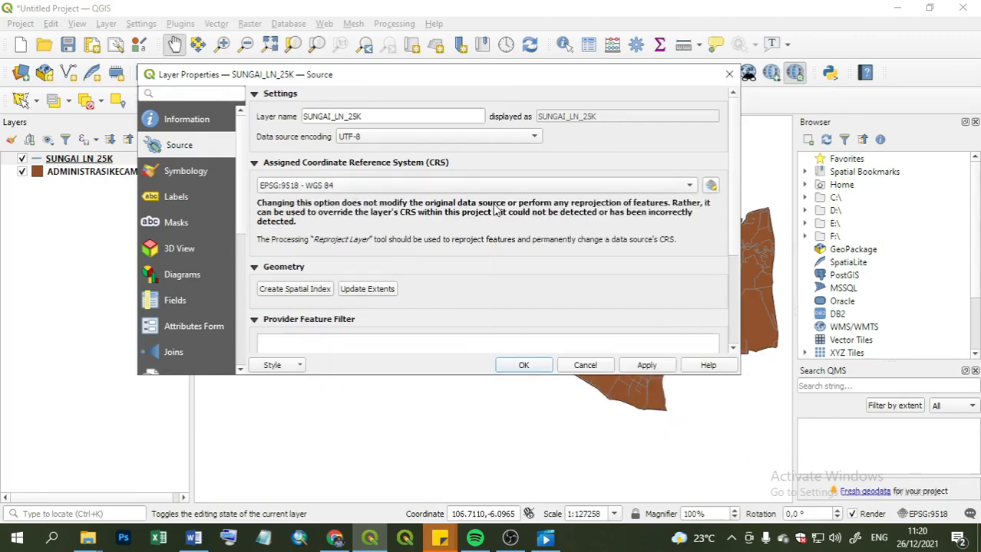
click(588, 367)
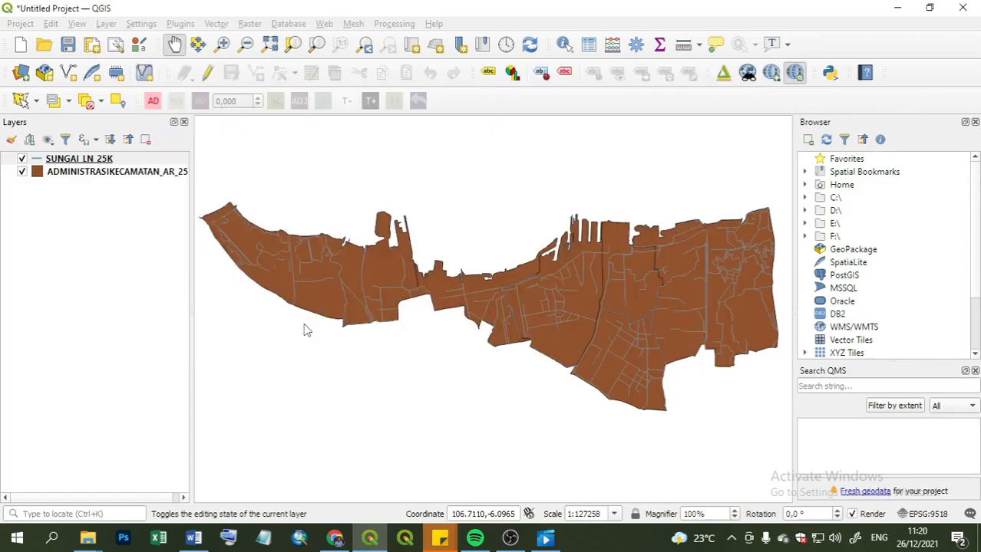
Set up an export of the SUNGAI_LN_25K layer's features to a shapefile named sungaiUTM in the UAS folder.
right_click(83, 156)
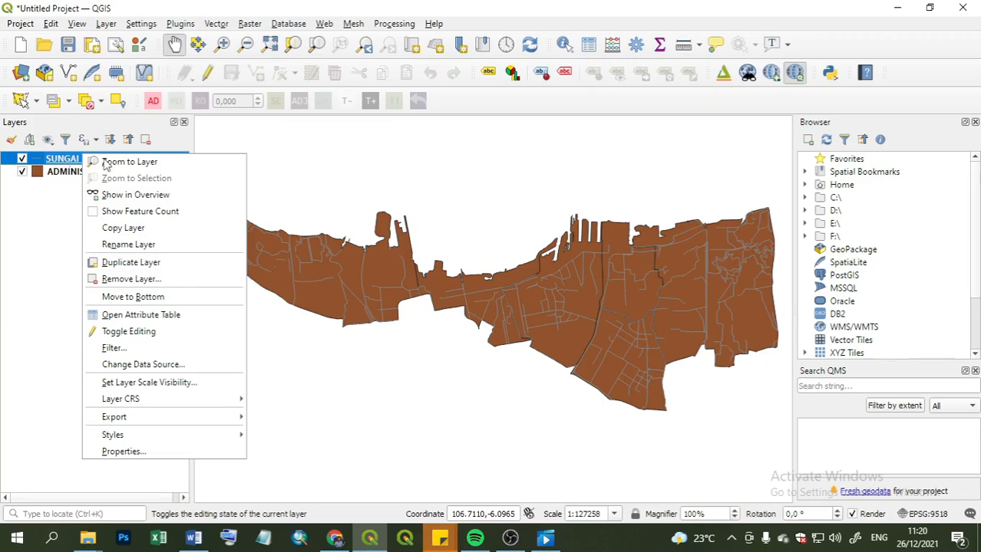
mouse_move(181, 417)
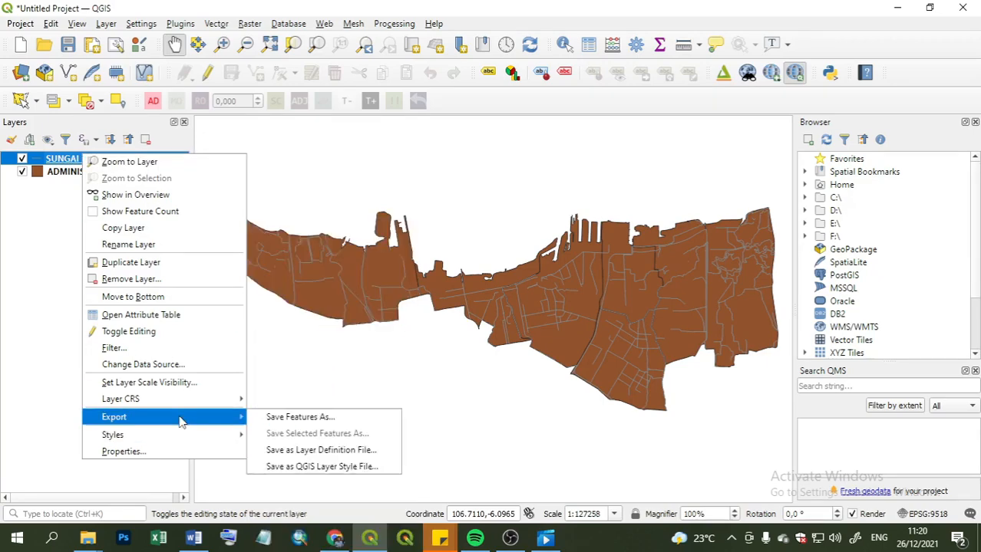
click(300, 417)
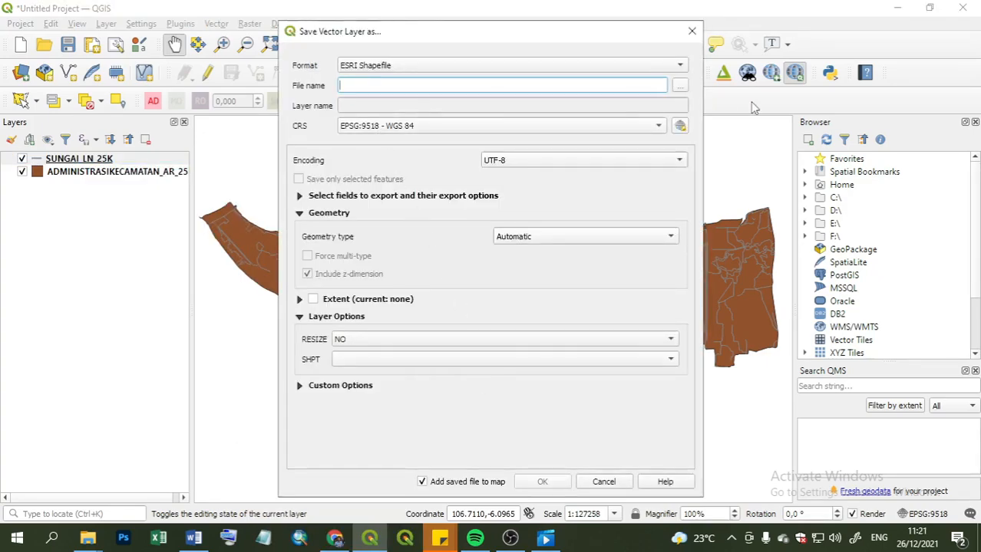
click(679, 87)
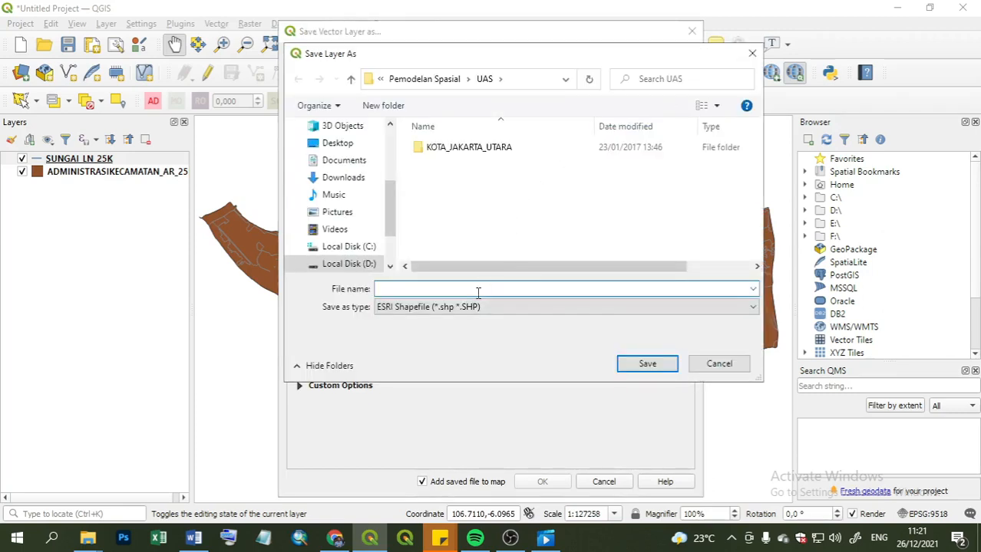
text(sungaiUTM)
click(666, 364)
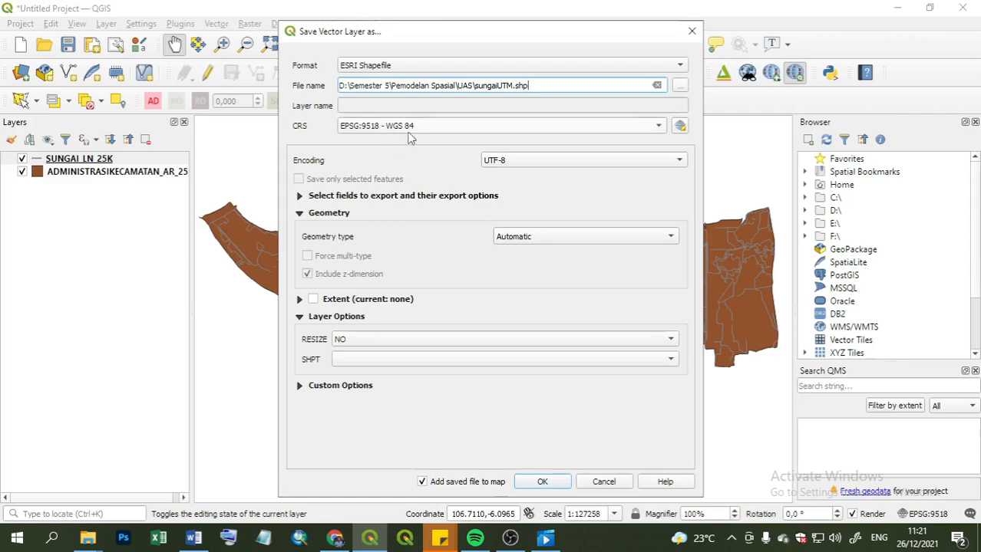
Set the exported layer's coordinate reference system to WGS 84 / UTM zone 48S (EPSG:32748).
click(679, 127)
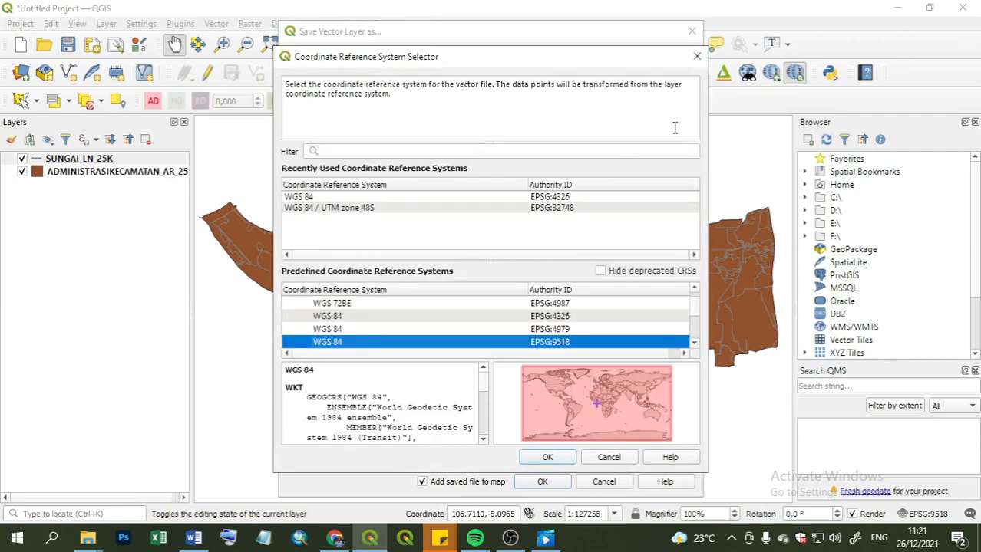
click(377, 208)
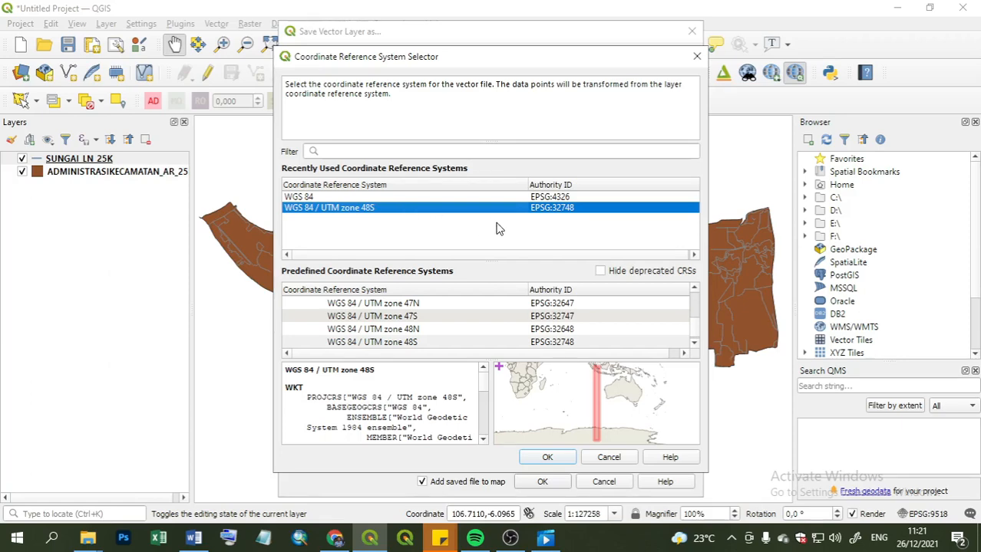
click(554, 461)
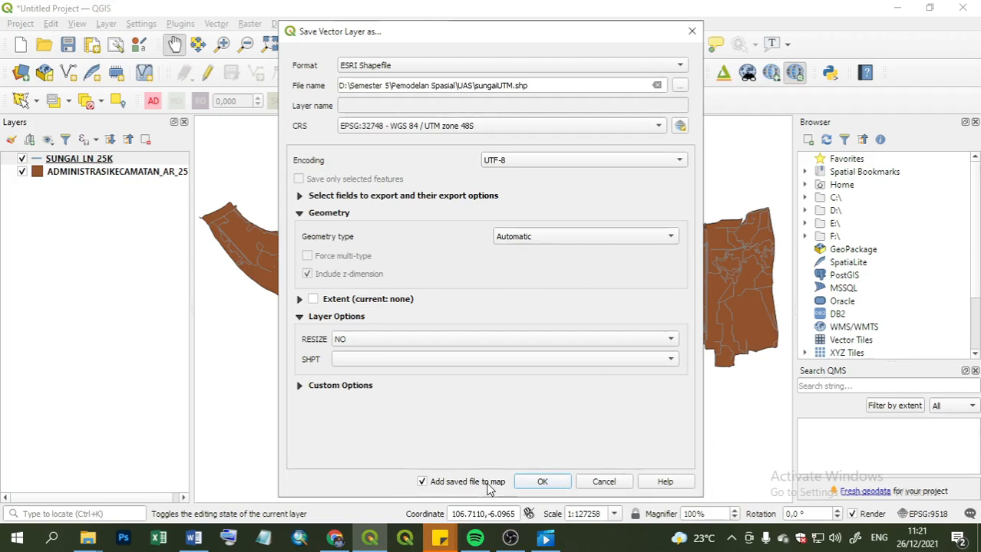
Export the reprojected river layer into the map and check the coordinate reference system assigned to sungaiUTM in its source properties.
click(536, 483)
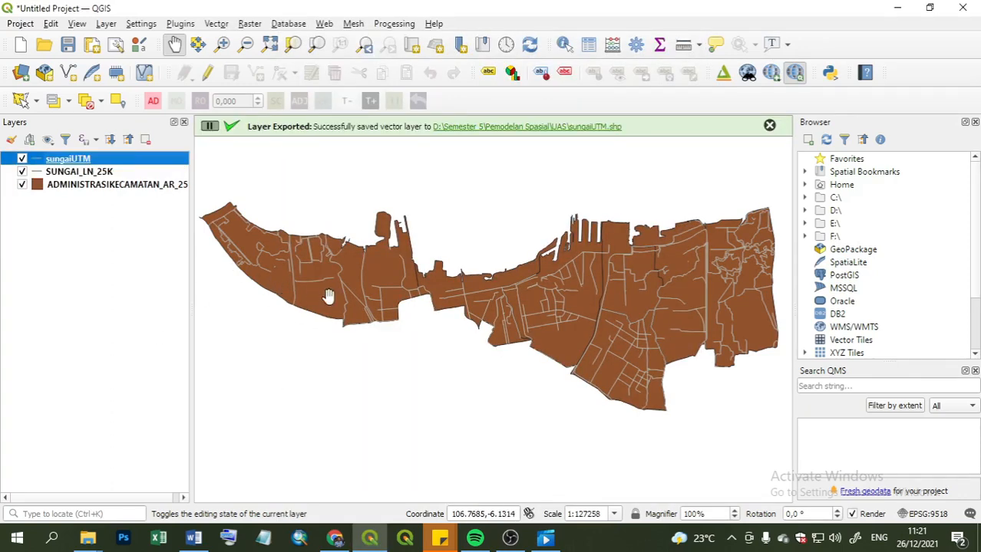
right_click(81, 157)
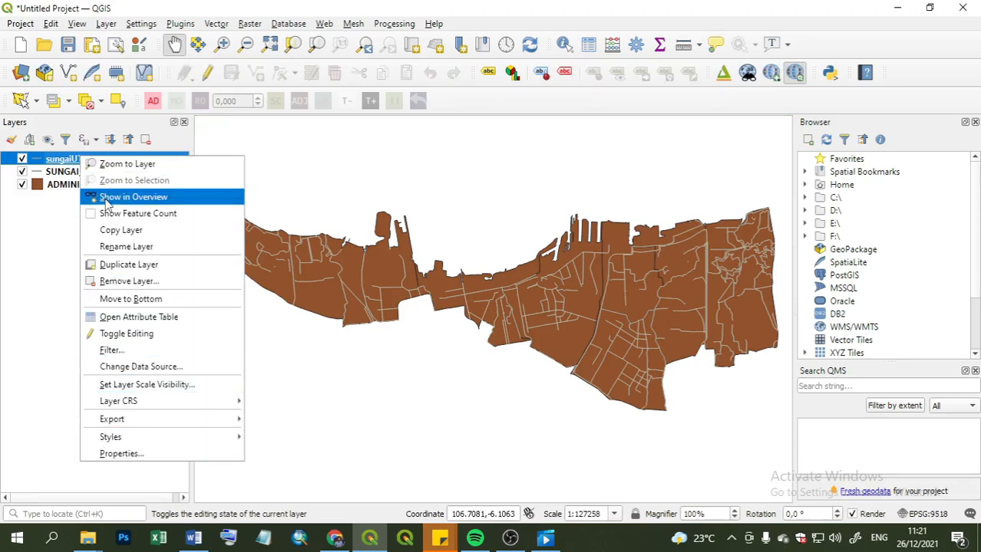
click(167, 455)
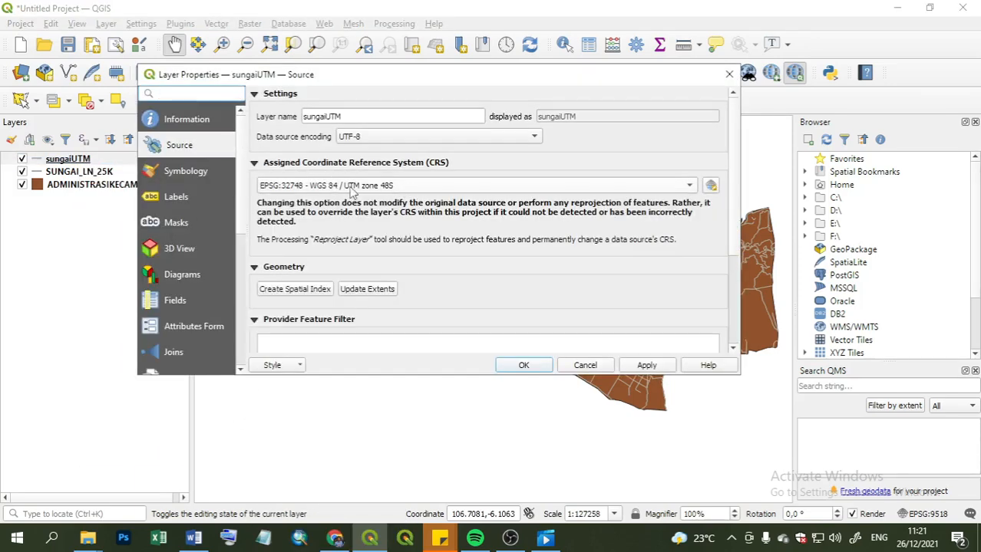
click(523, 366)
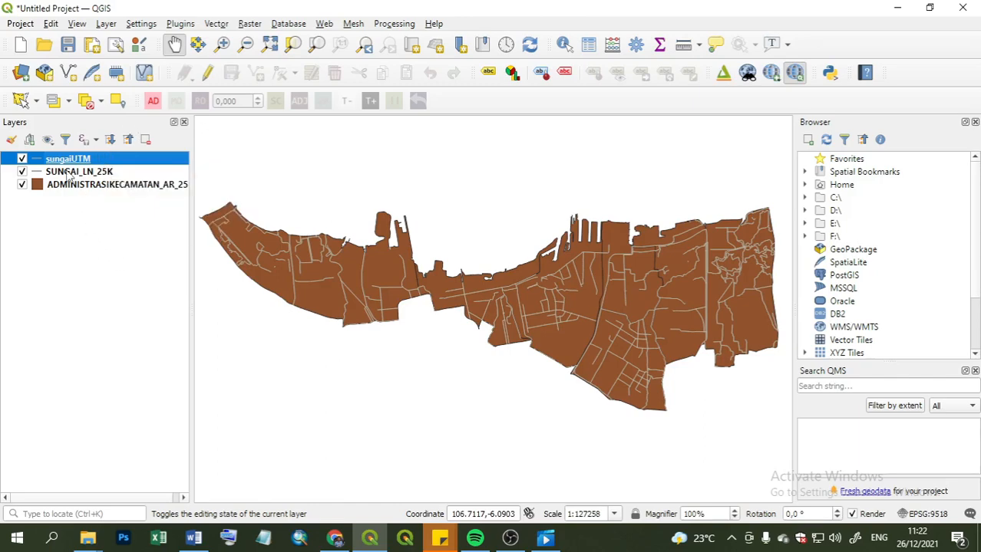
Set up the Buffer geoprocessing tool with sungaiUTM as the input layer and a distance of 25 meters.
click(216, 24)
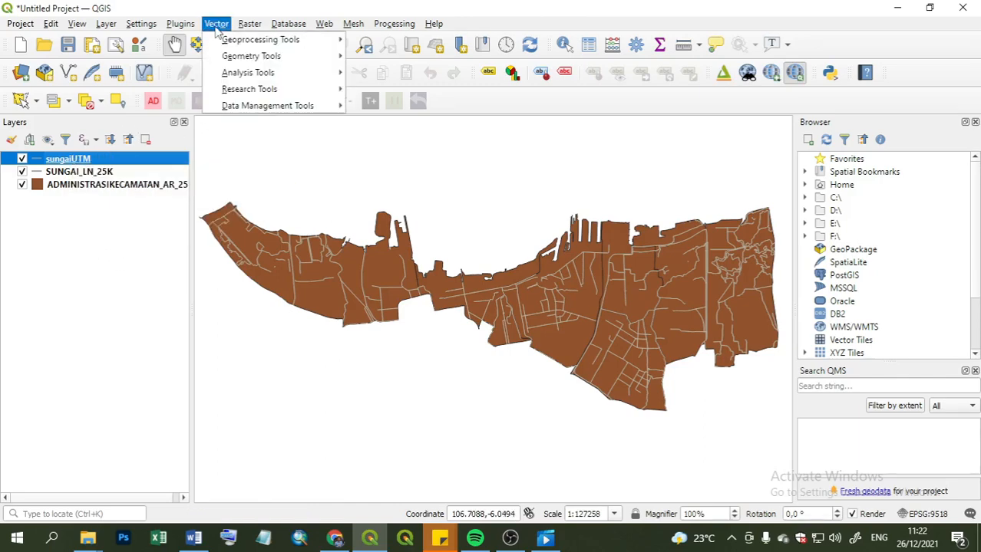
mouse_move(226, 43)
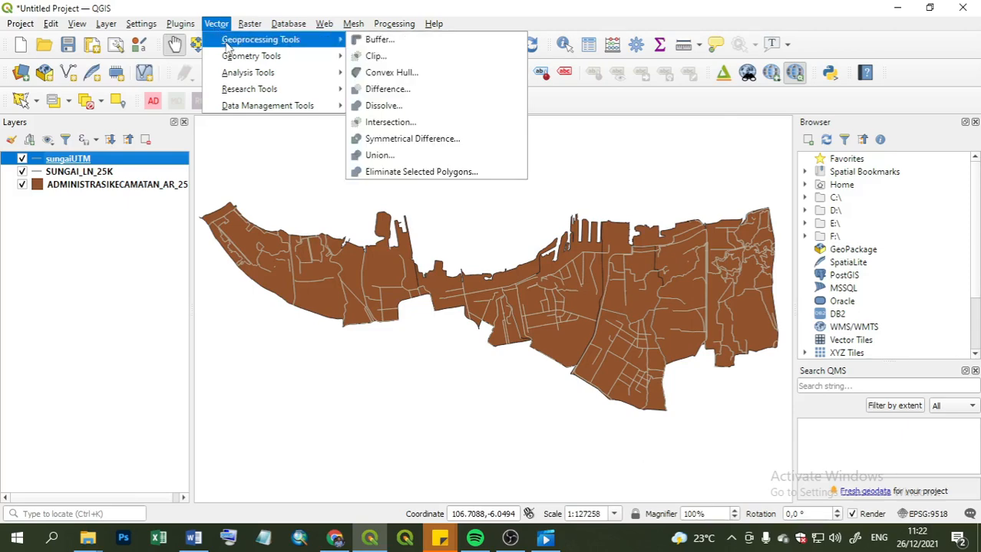
click(361, 40)
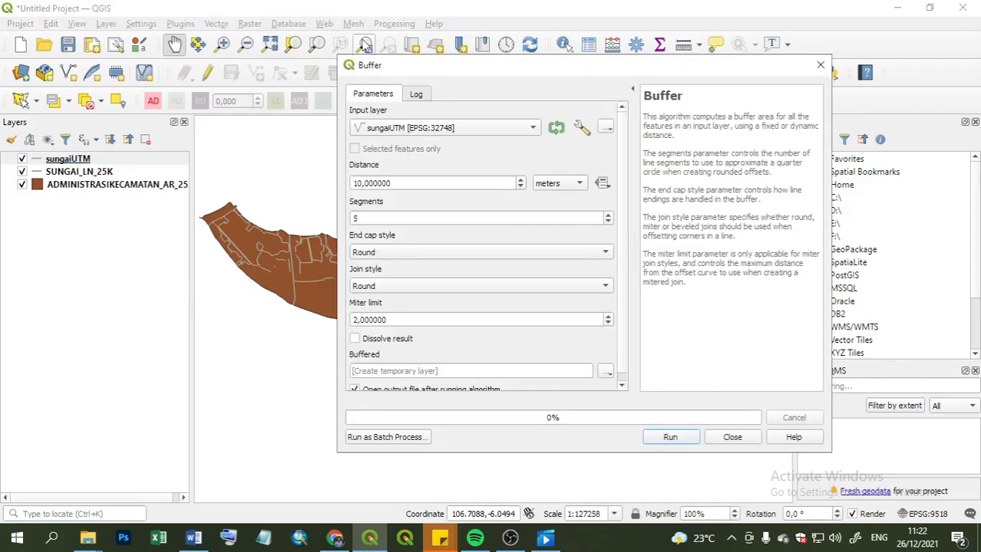
click(427, 129)
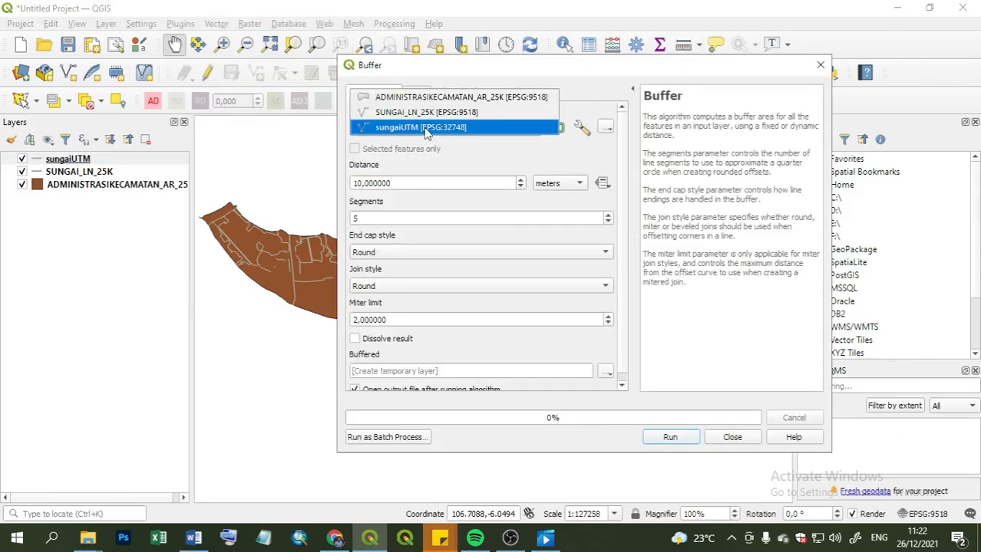
click(428, 129)
click(468, 130)
click(409, 129)
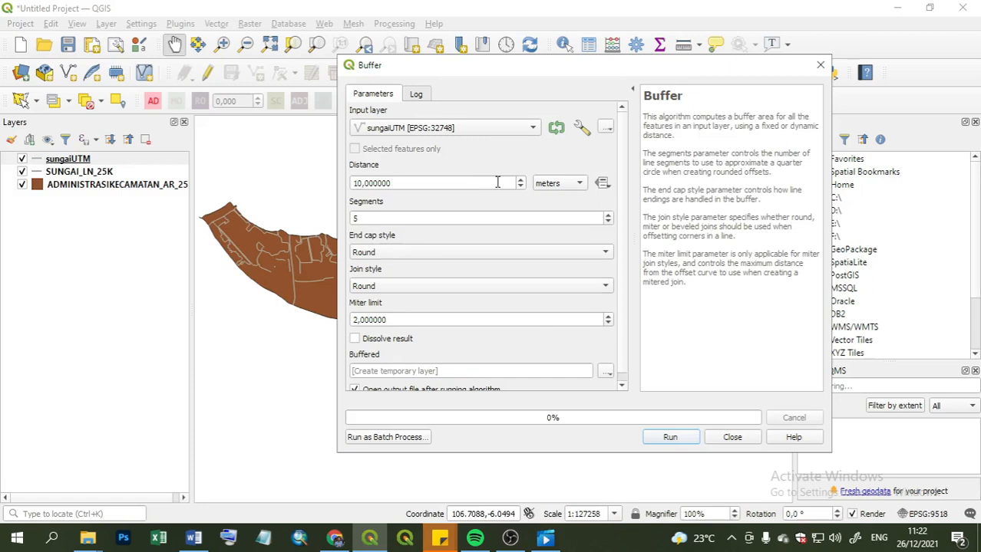
click(412, 182)
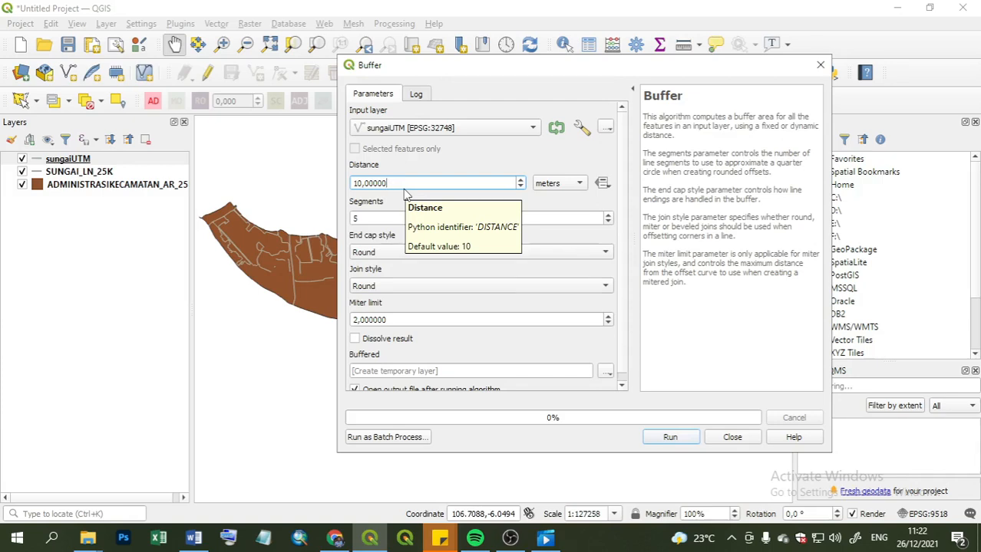
key(BackSpace)
key(BackSpace)
key(BackSpace)
key(BackSpace)
key(BackSpace)
key(BackSpace)
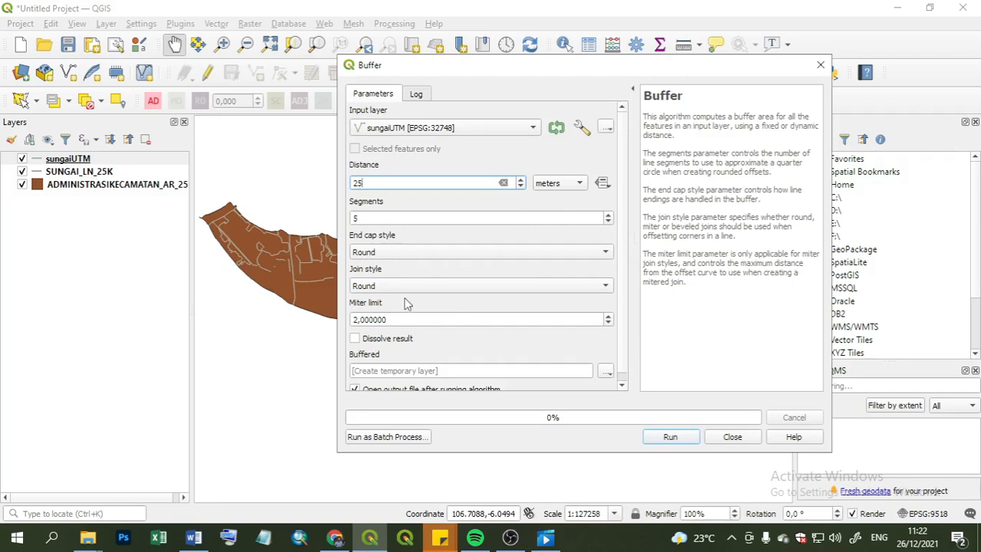
Set the buffer output to a shapefile named buffer25 in the UAS folder and run the tool.
click(606, 371)
click(623, 405)
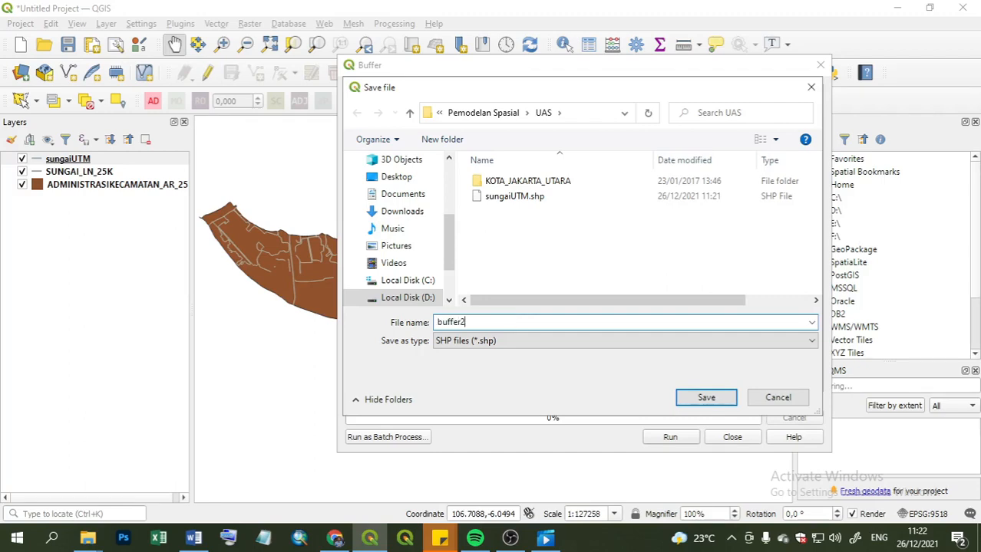
click(705, 398)
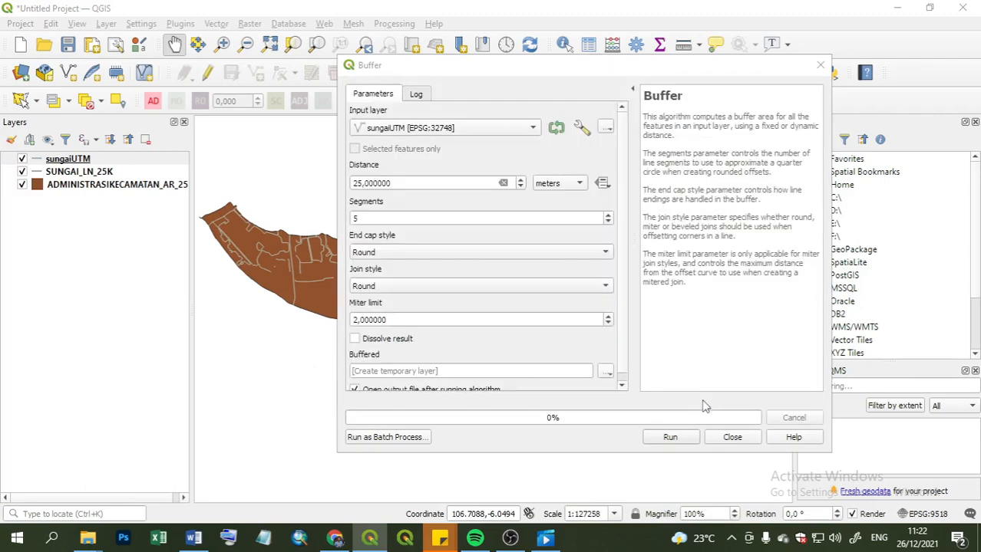
click(682, 442)
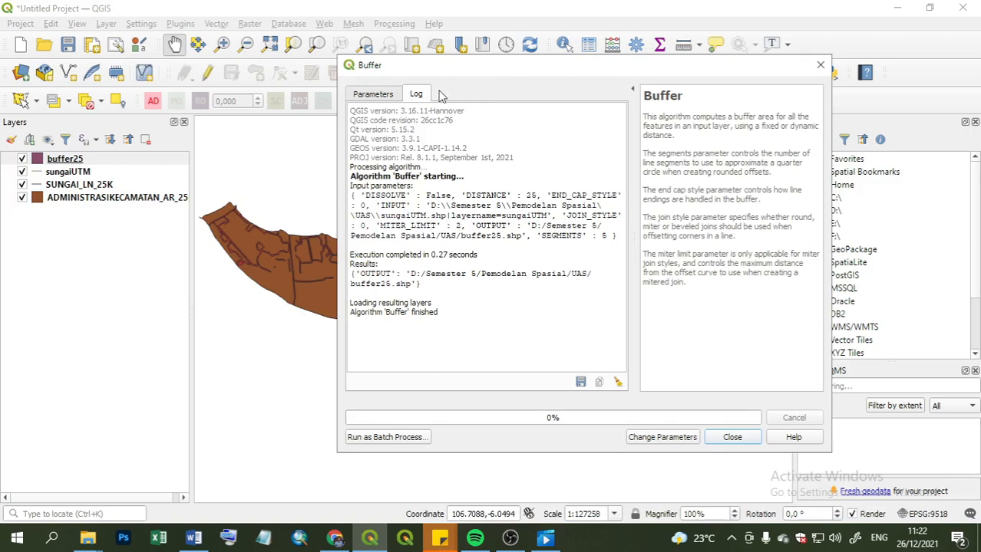
Create a 100-meter buffer of sungaiUTM and save it as buffer100.shp in the UAS folder.
click(366, 95)
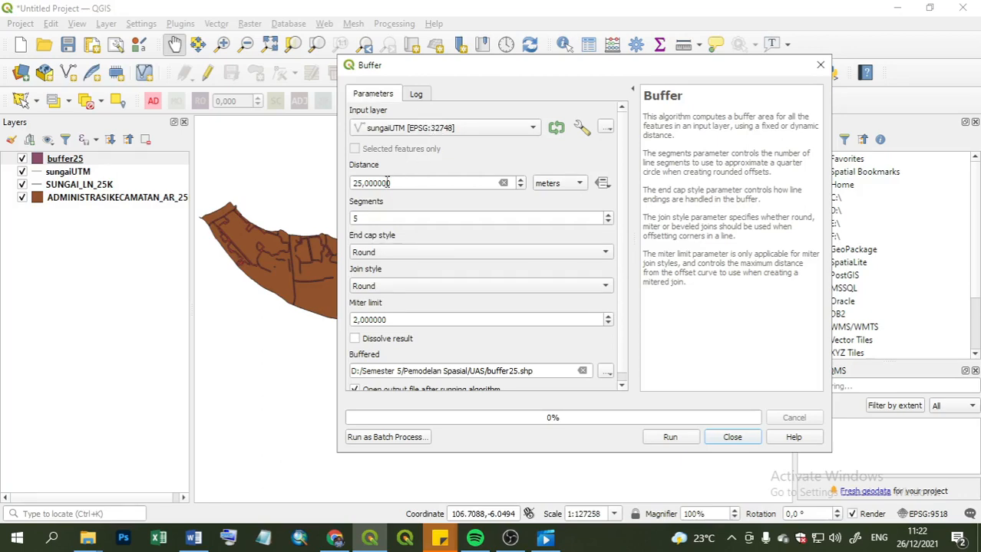
triple_click(366, 186)
text(1)
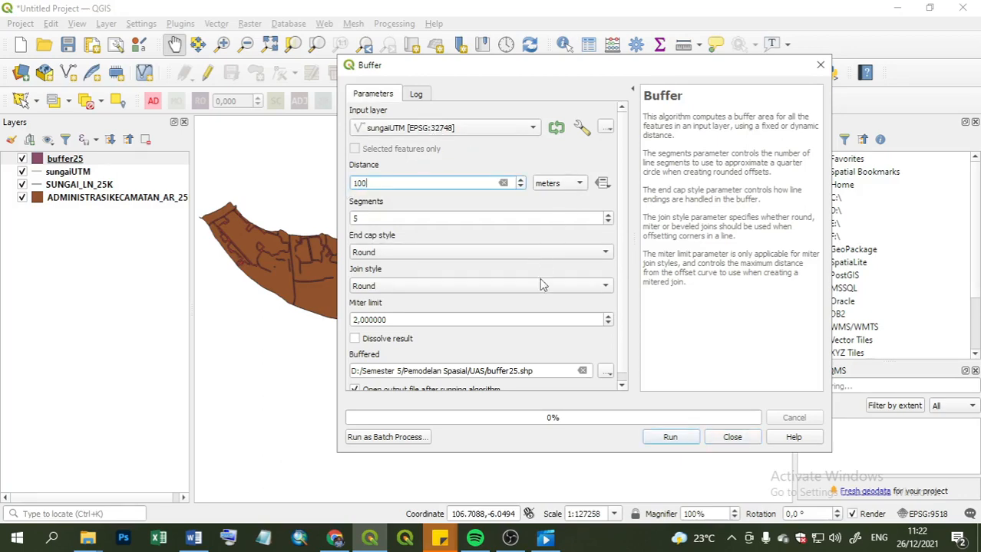
click(519, 372)
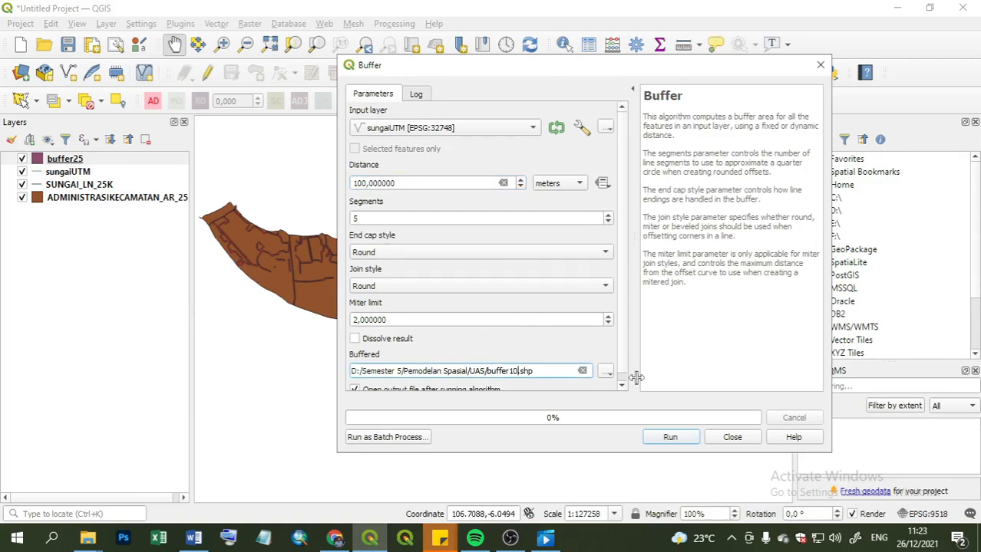
click(669, 438)
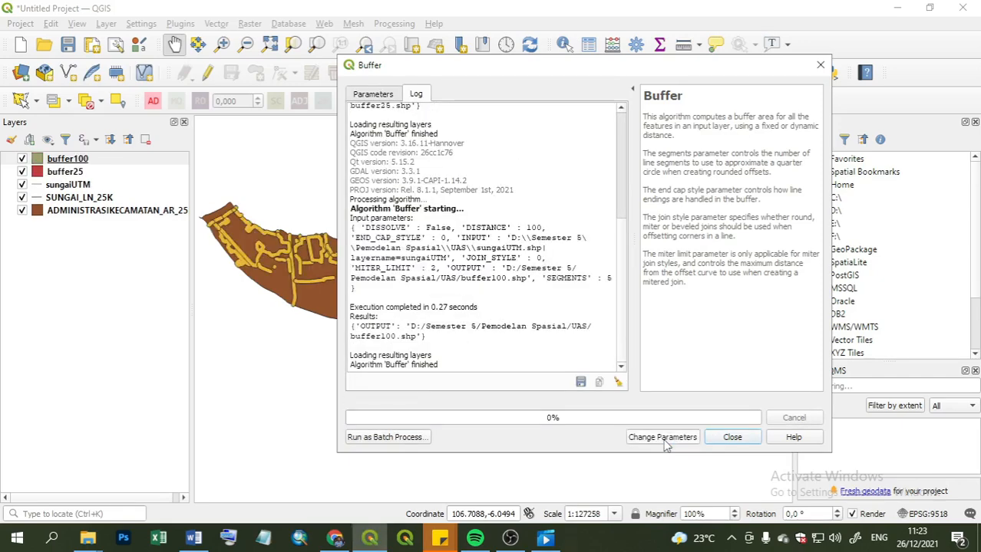
Create a 250-meter buffer of sungaiUTM saved as buffer250.shp in the UAS folder, and close the Buffer tool.
click(373, 94)
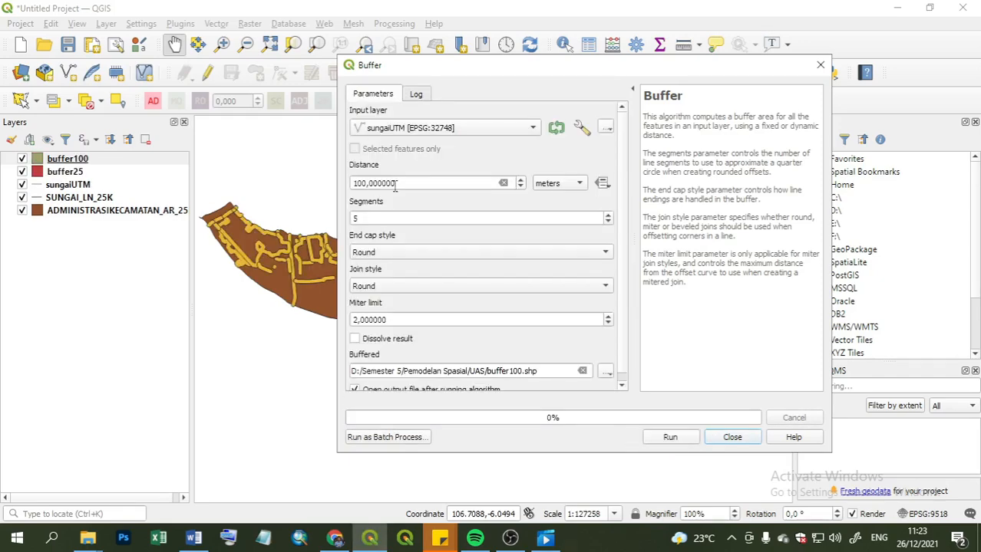
click(367, 182)
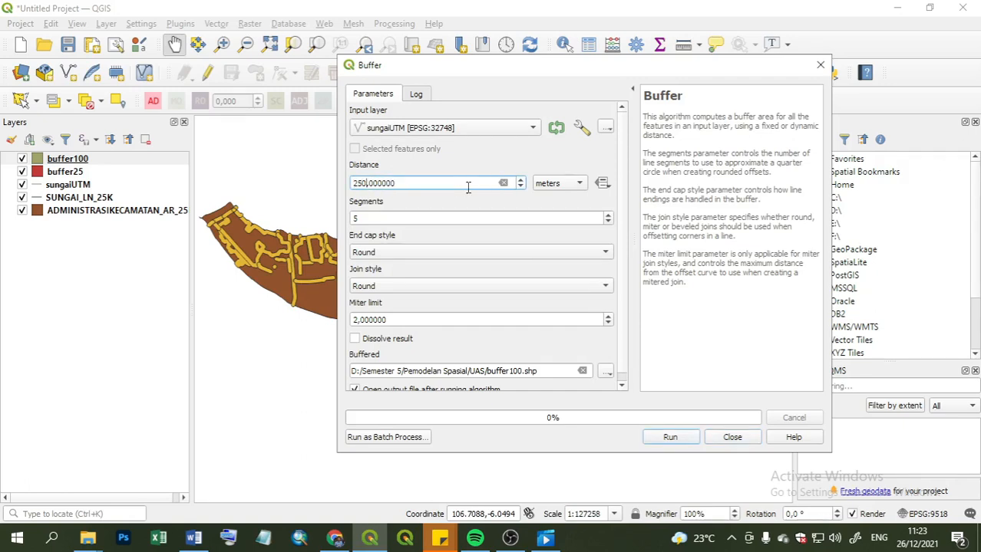
click(522, 371)
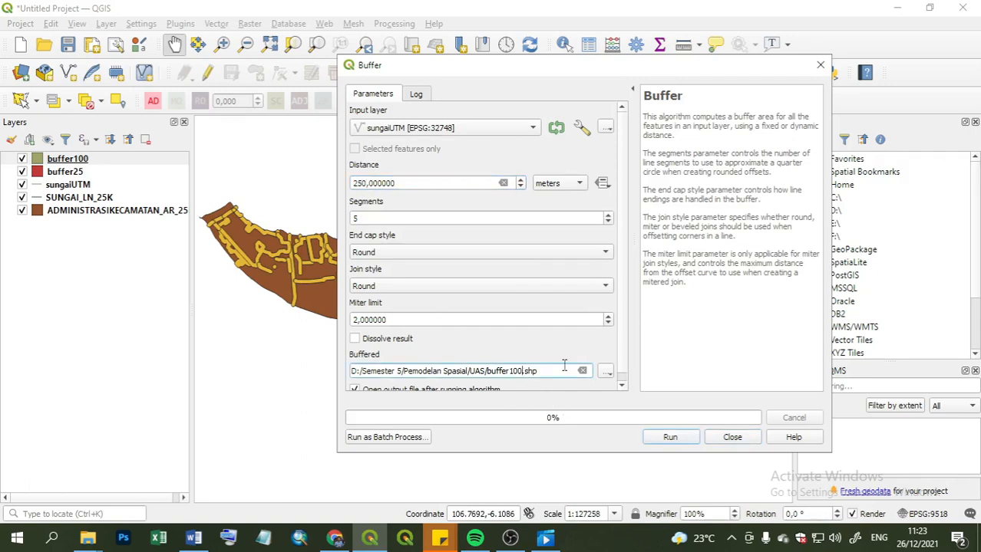
text(25)
click(669, 438)
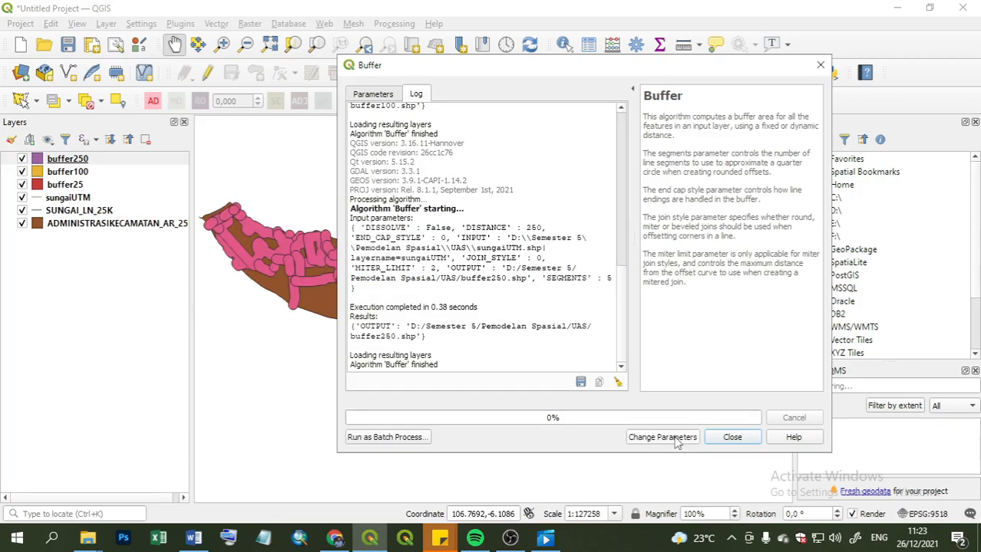
click(728, 437)
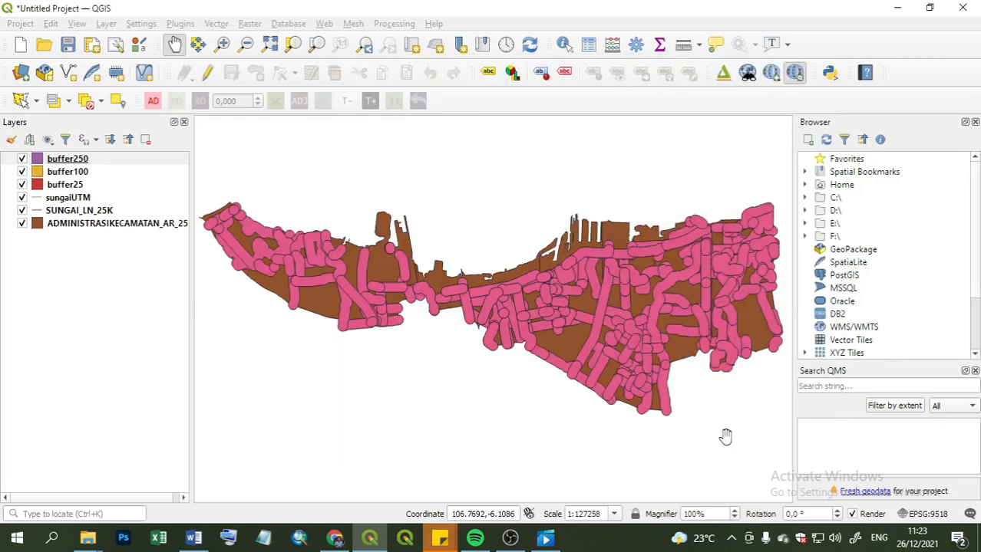
Reorder the layers so sungaiUTM is on top, followed by buffer25, buffer100 and buffer250, above SUNGAI_LN_25K.
click(60, 186)
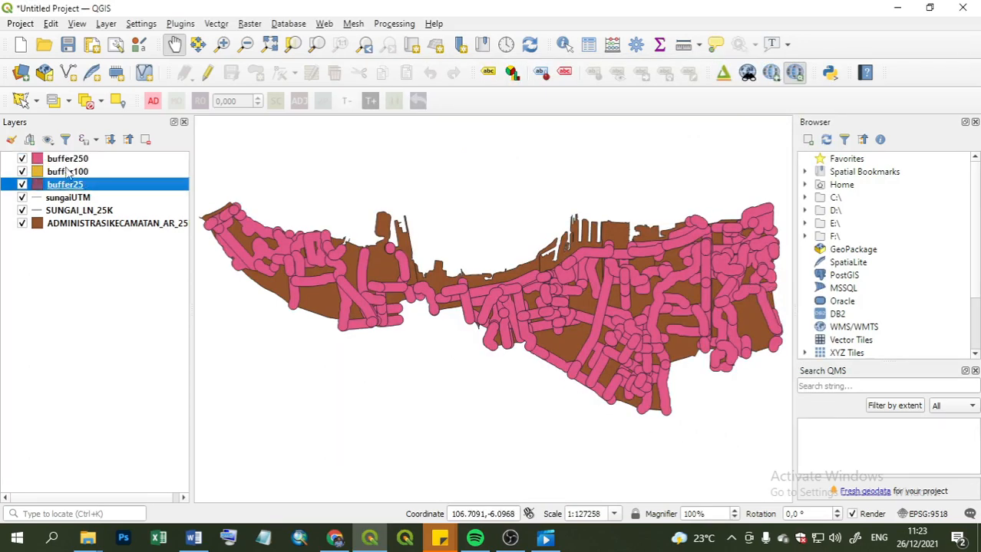
click(65, 199)
mouse_move(66, 201)
mouse_down()
mouse_move(68, 162)
mouse_move(80, 174)
mouse_move(79, 201)
mouse_move(79, 190)
mouse_up()
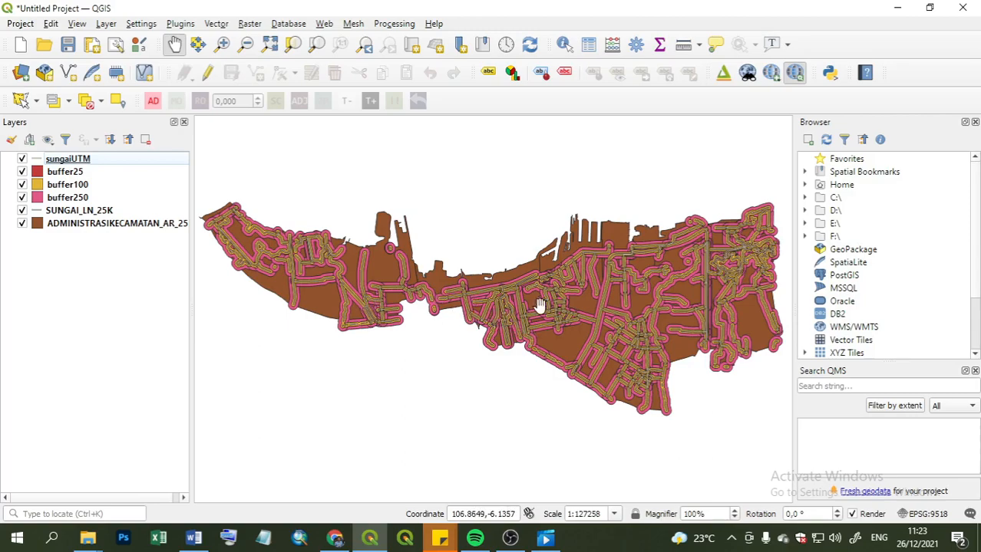
Examine the 25, 100 and 250 meter buffer zones around the rivers up close and across the whole map.
scroll(514, 302, up, 1)
scroll(509, 318, up, 3)
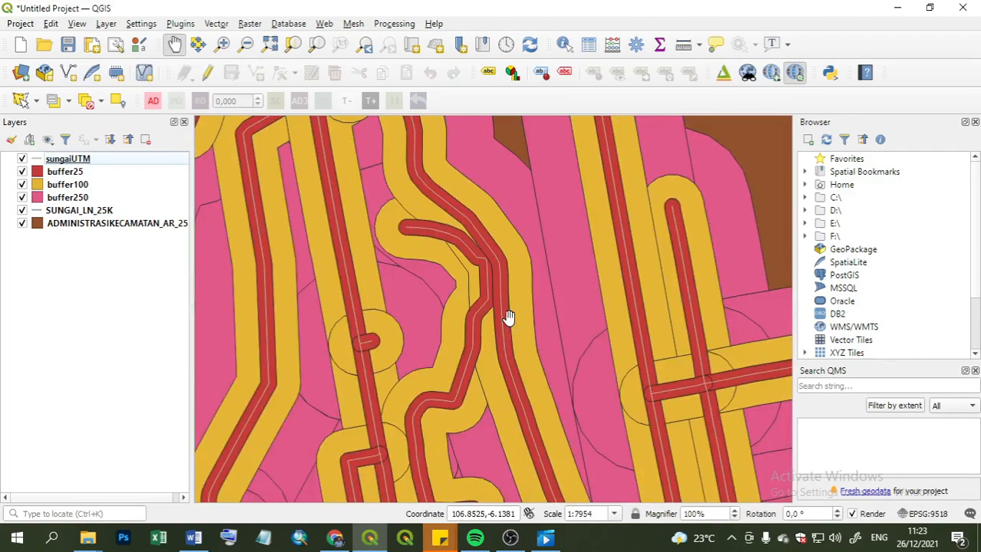
drag(426, 318, 504, 317)
scroll(428, 298, up, 4)
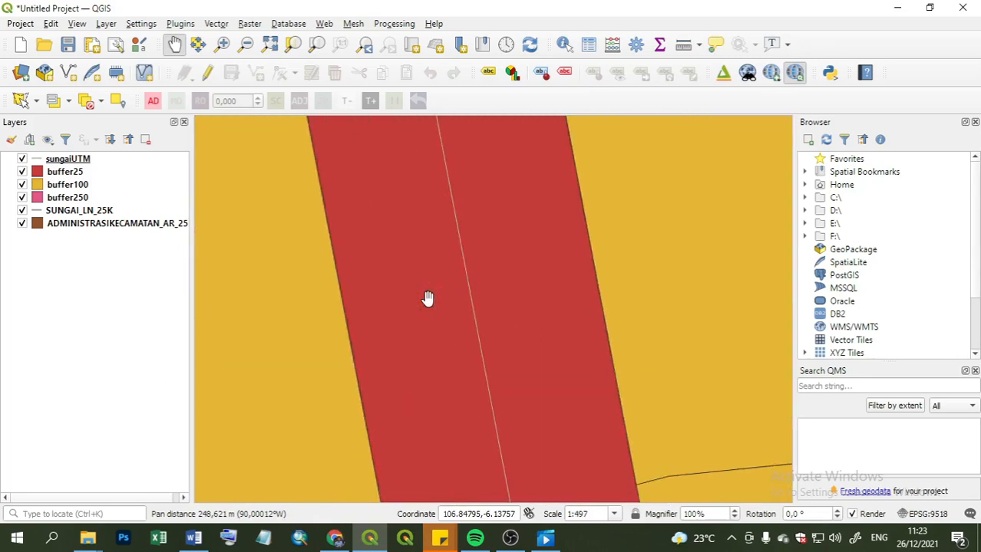
scroll(464, 276, down, 3)
scroll(469, 297, down, 1)
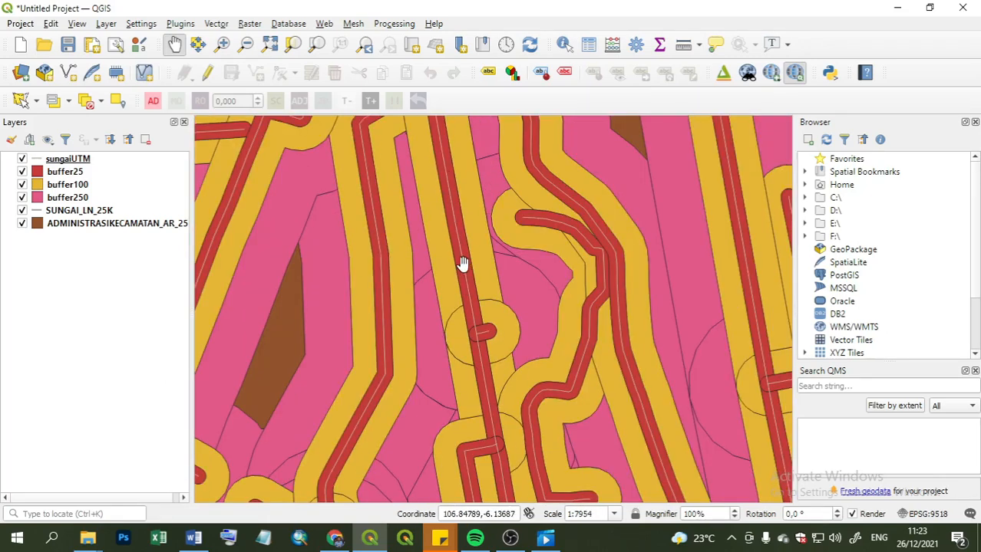
drag(454, 246, 490, 439)
drag(472, 382, 446, 301)
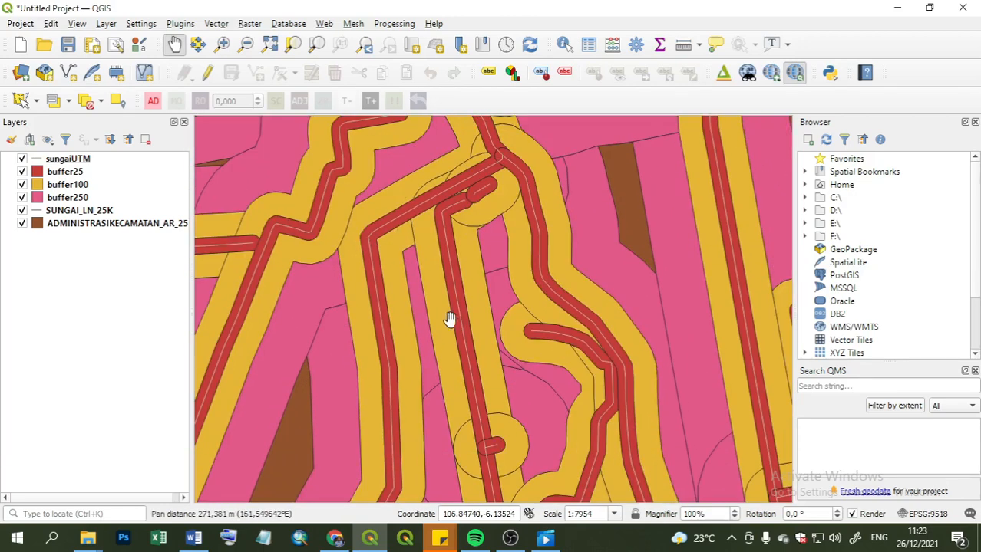
drag(462, 359, 457, 351)
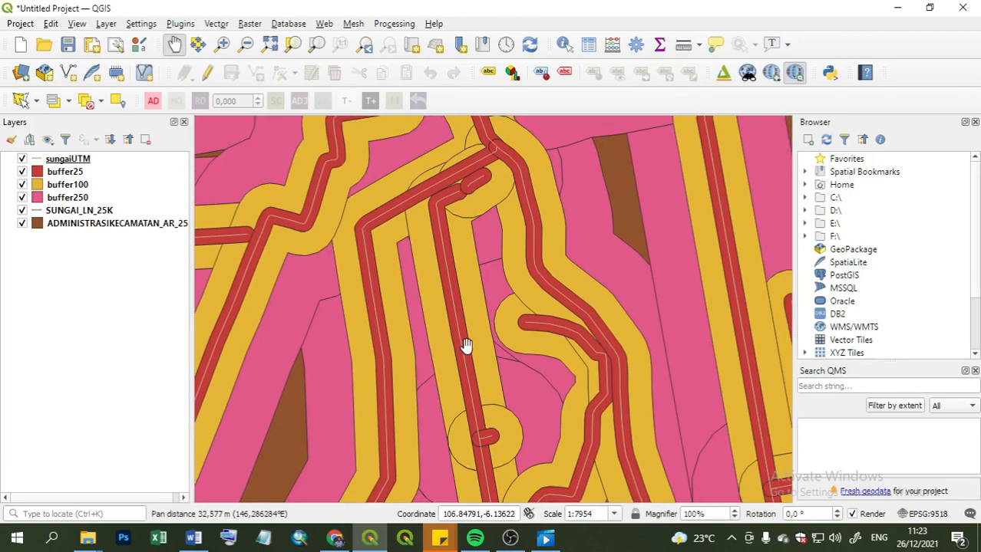
scroll(468, 345, up, 3)
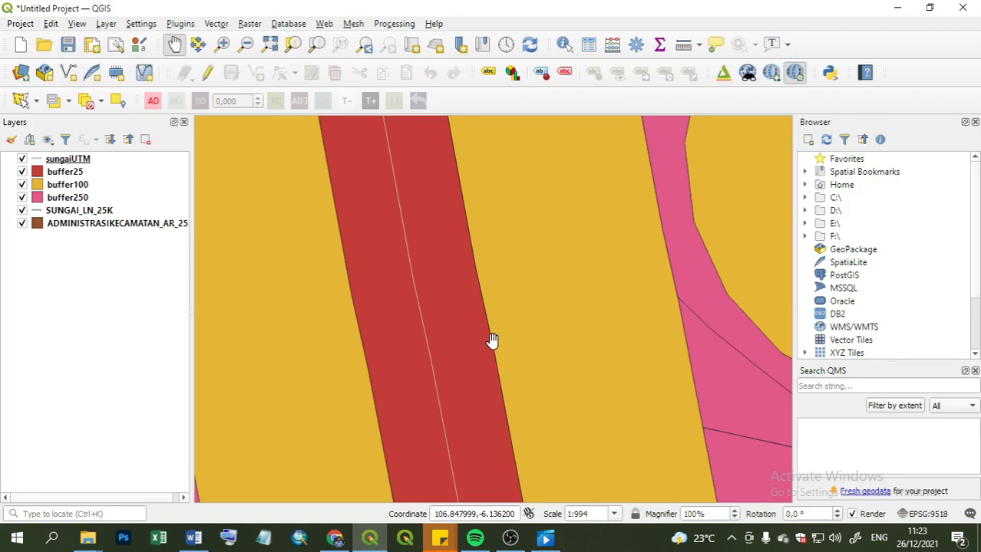
scroll(491, 341, down, 2)
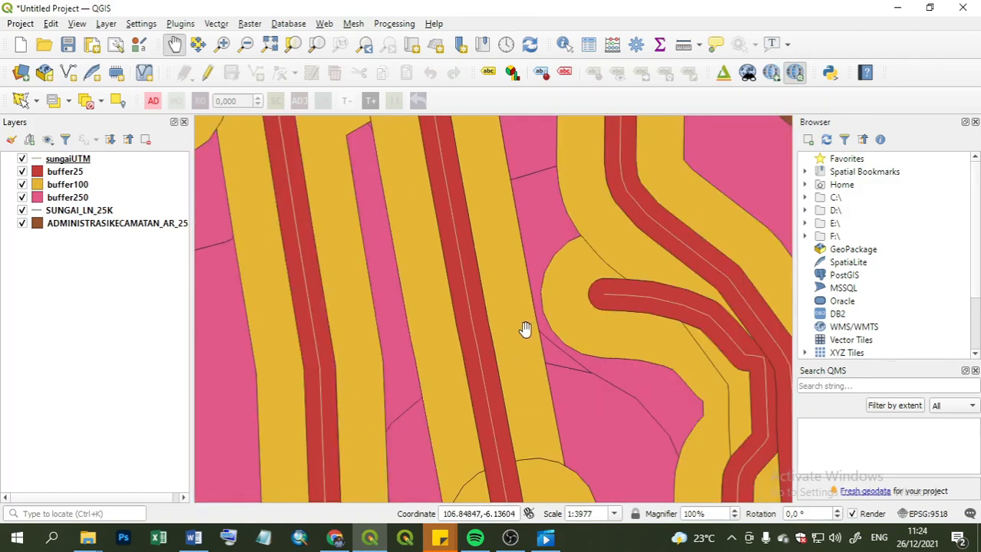
scroll(526, 331, down, 1)
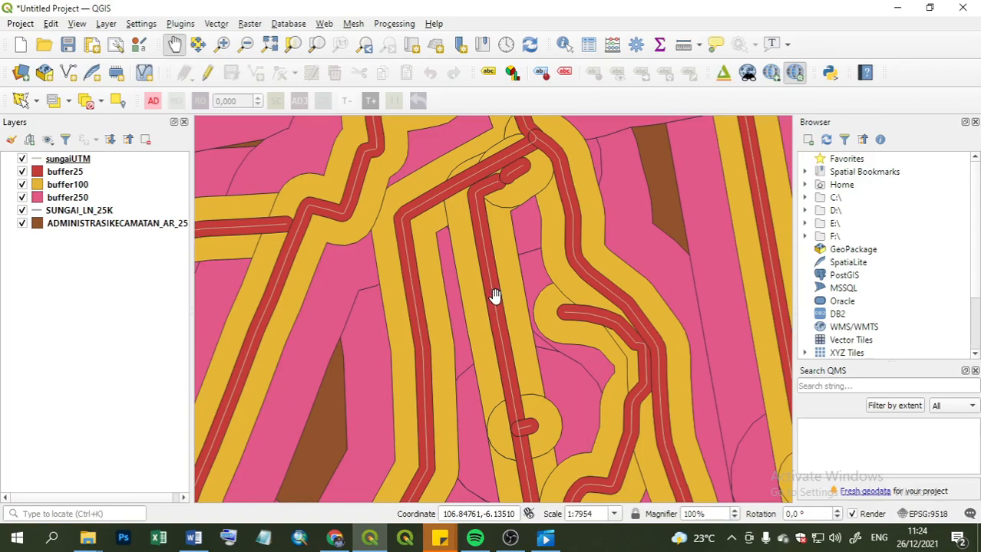
scroll(499, 323, down, 4)
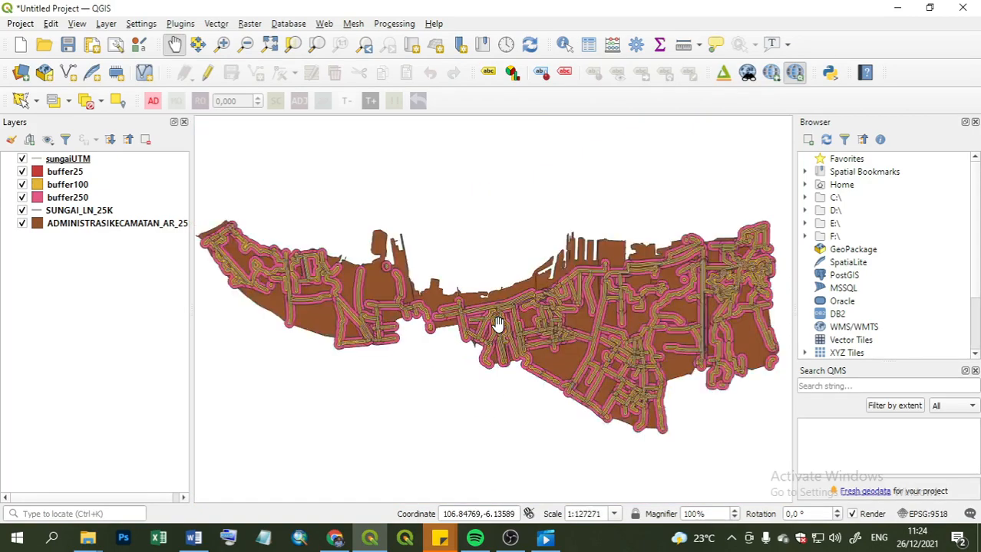
scroll(498, 324, down, 1)
scroll(499, 324, up, 1)
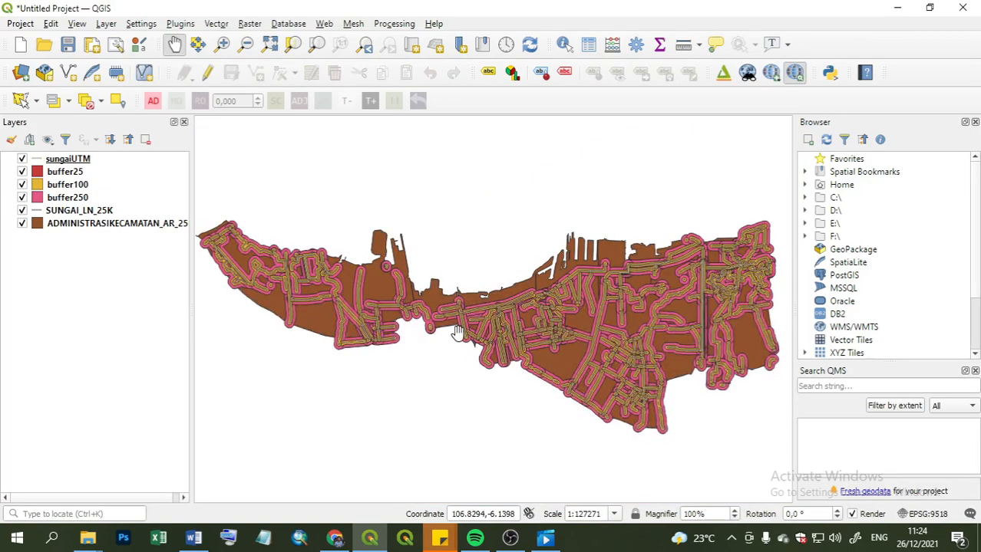
drag(465, 339, 457, 336)
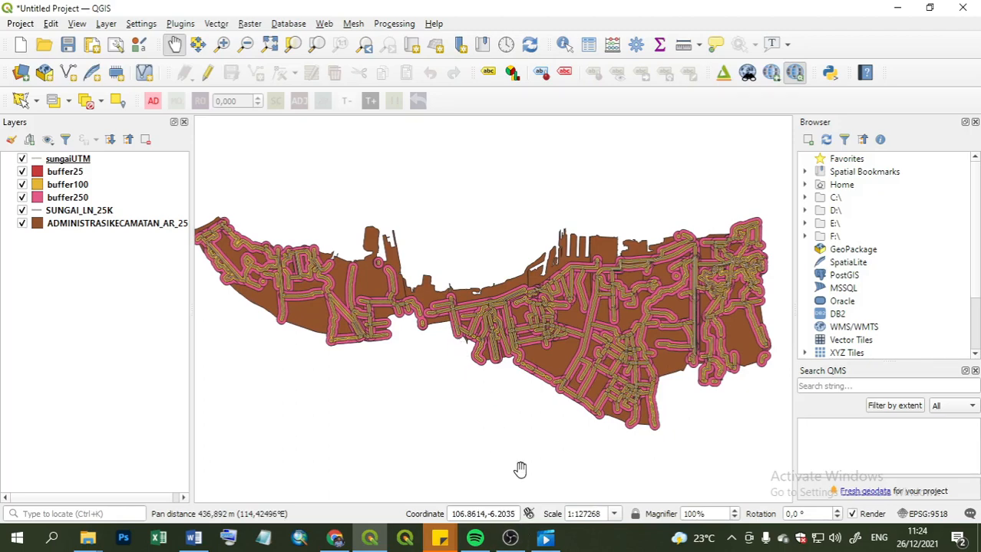
click(510, 538)
click(624, 449)
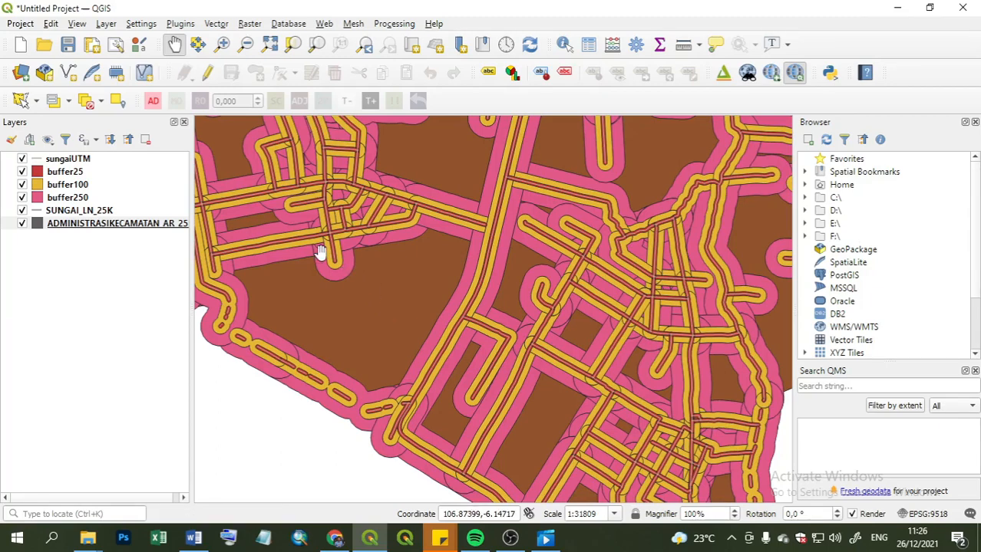
Set the simple fill color of the buffer25 layer to bright red in its symbology.
click(70, 198)
click(81, 172)
right_click(82, 173)
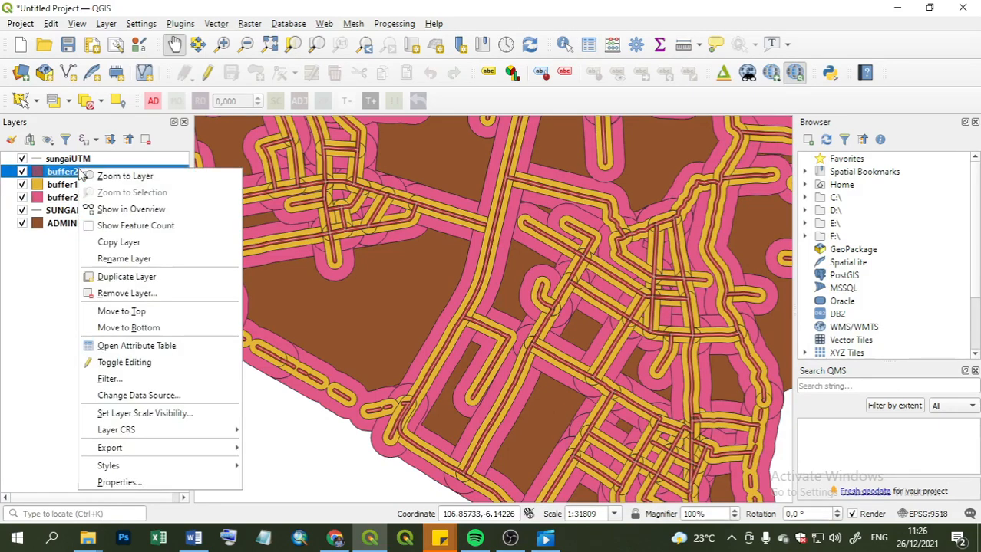
click(142, 481)
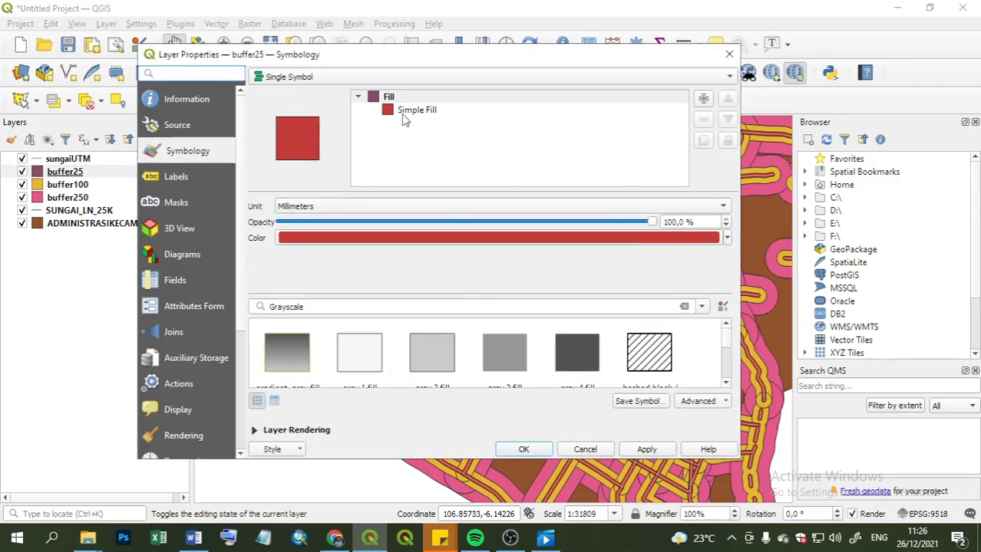
click(404, 112)
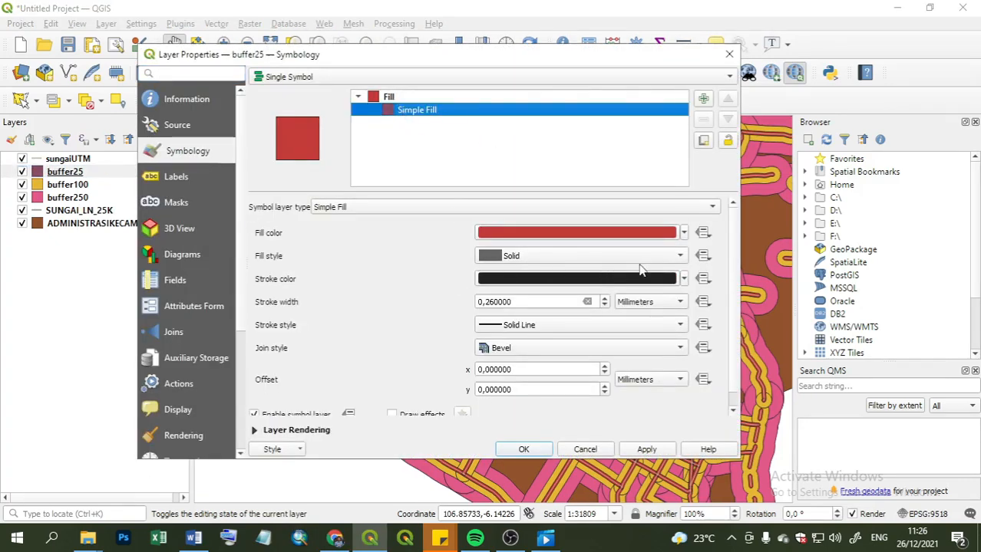
click(684, 233)
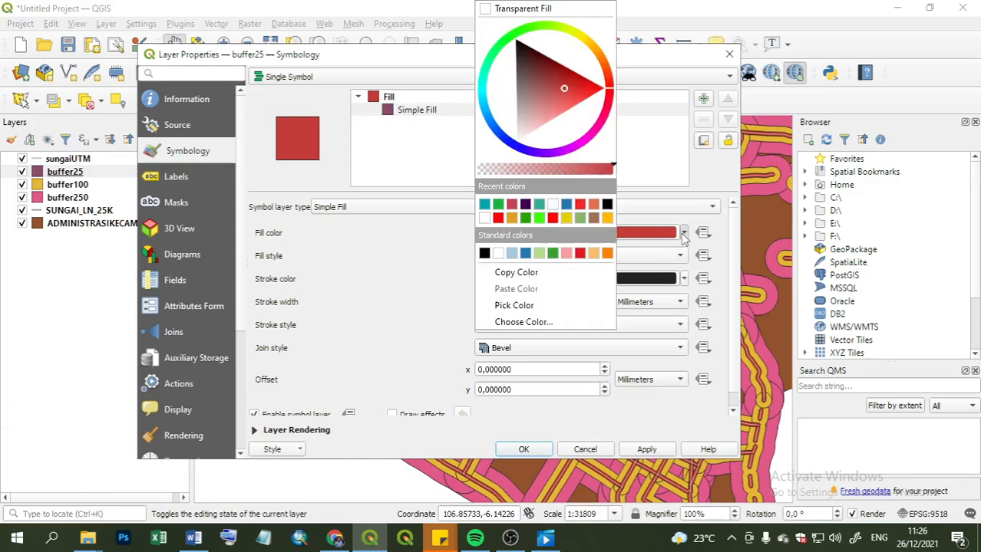
click(551, 218)
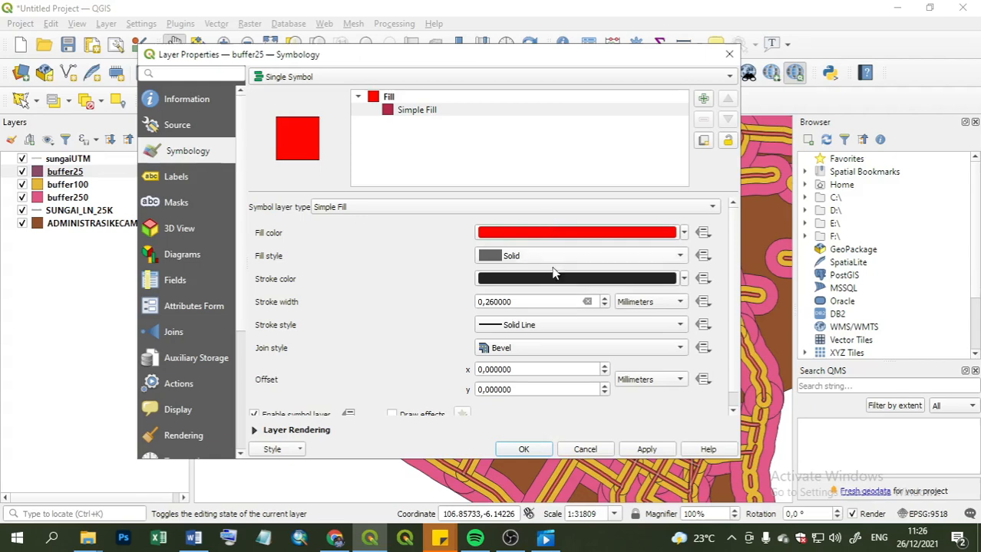
Make the stroke color of buffer25 fully transparent and apply the layer styling.
click(684, 279)
click(527, 170)
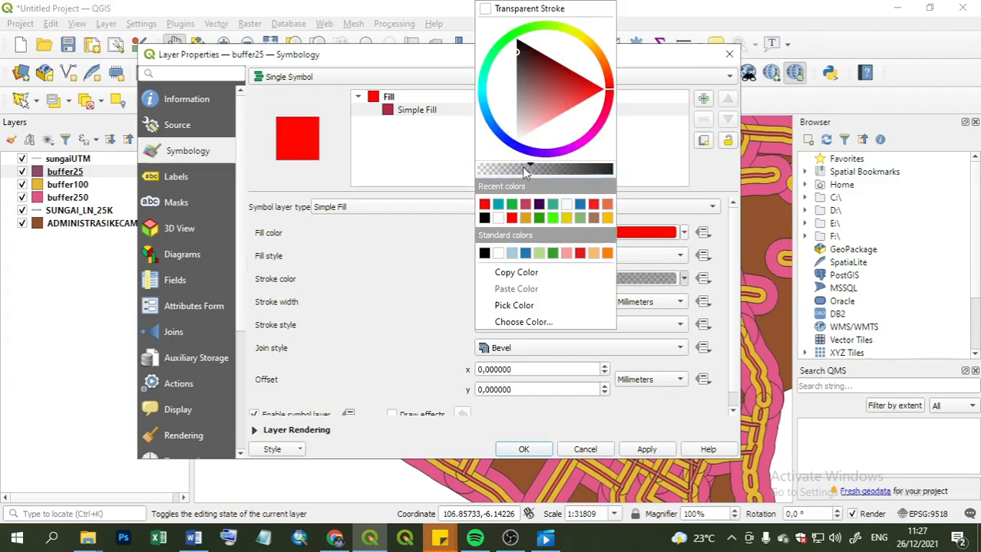
drag(526, 171, 457, 178)
click(444, 256)
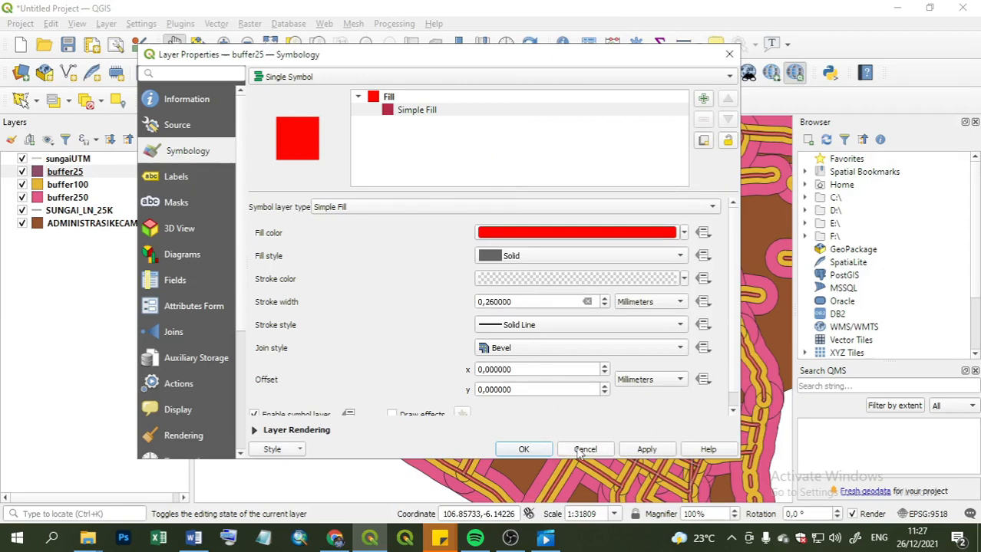
click(523, 450)
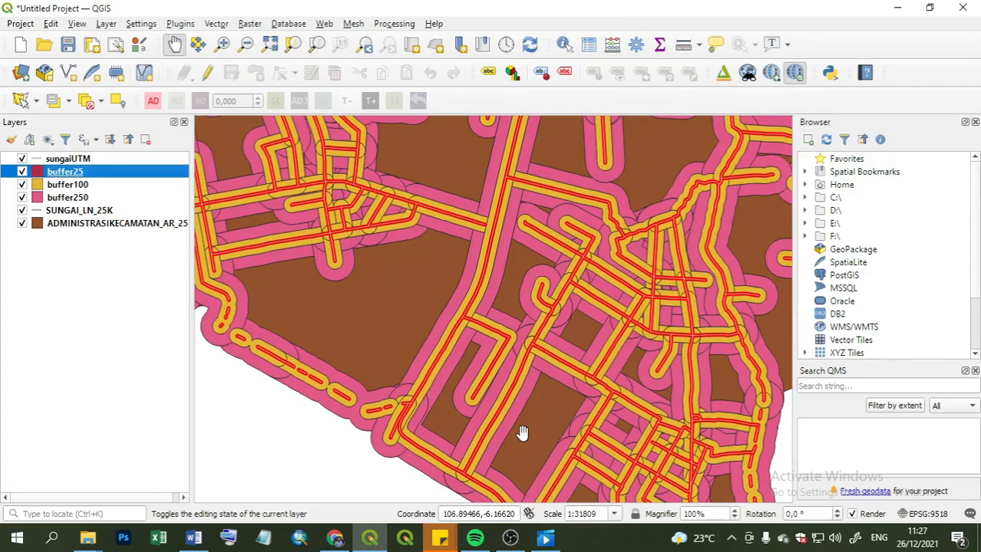
Make the simple fill's stroke color fully transparent for the buffer100 layer and apply the styling.
right_click(34, 185)
click(119, 487)
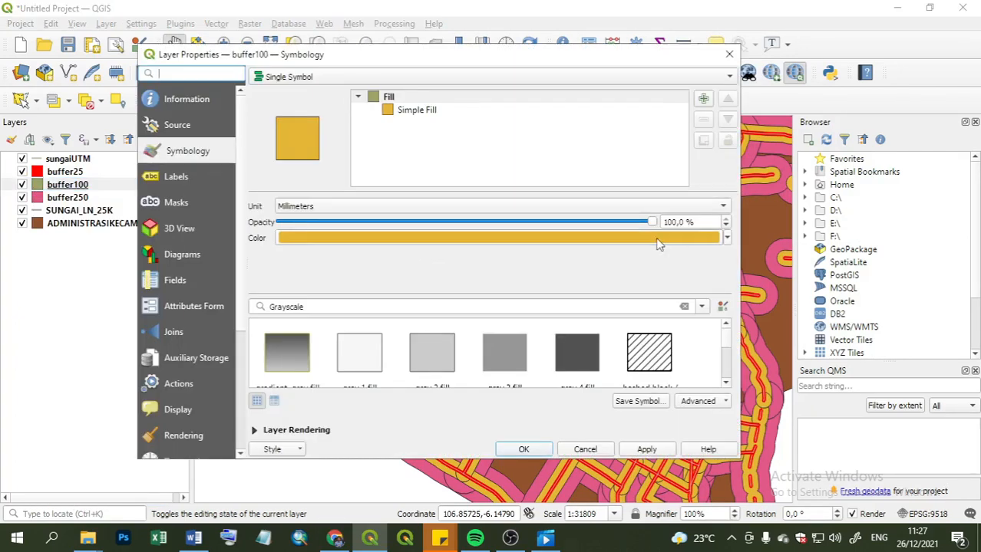
click(416, 113)
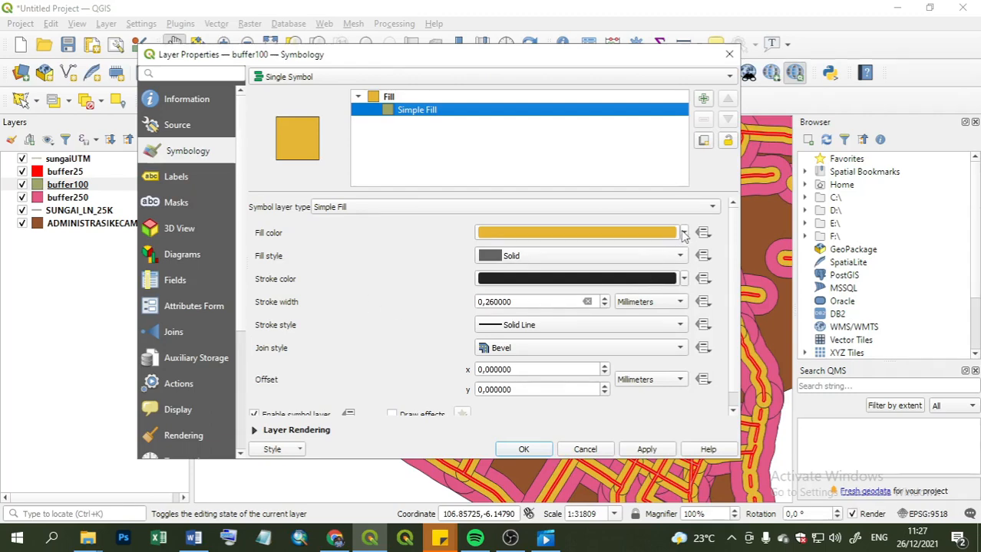
click(686, 279)
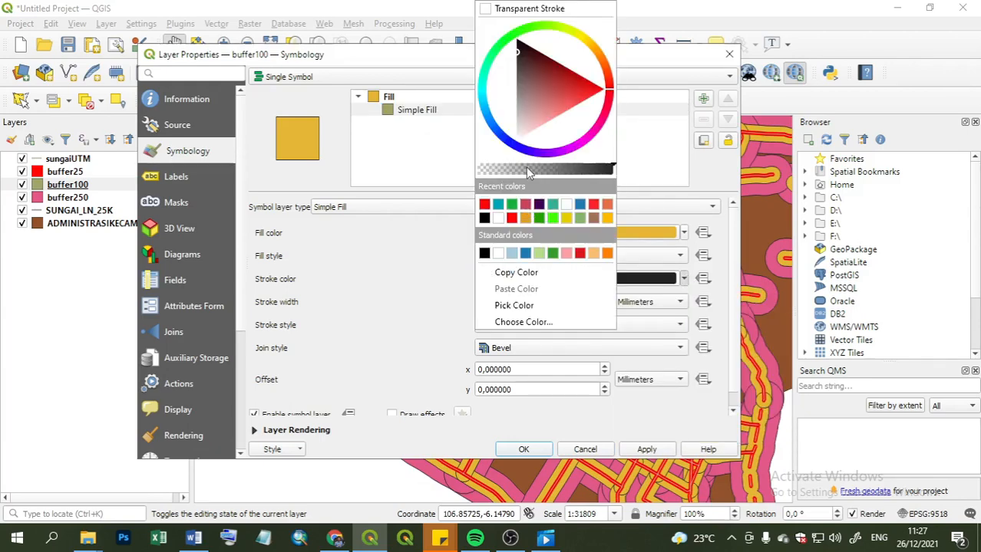
drag(497, 170, 434, 172)
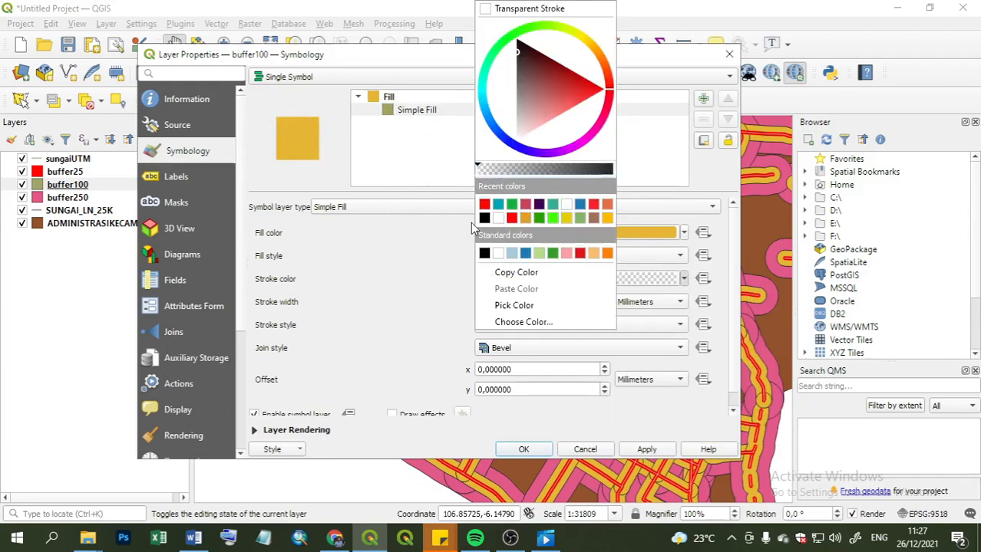
click(433, 339)
click(523, 450)
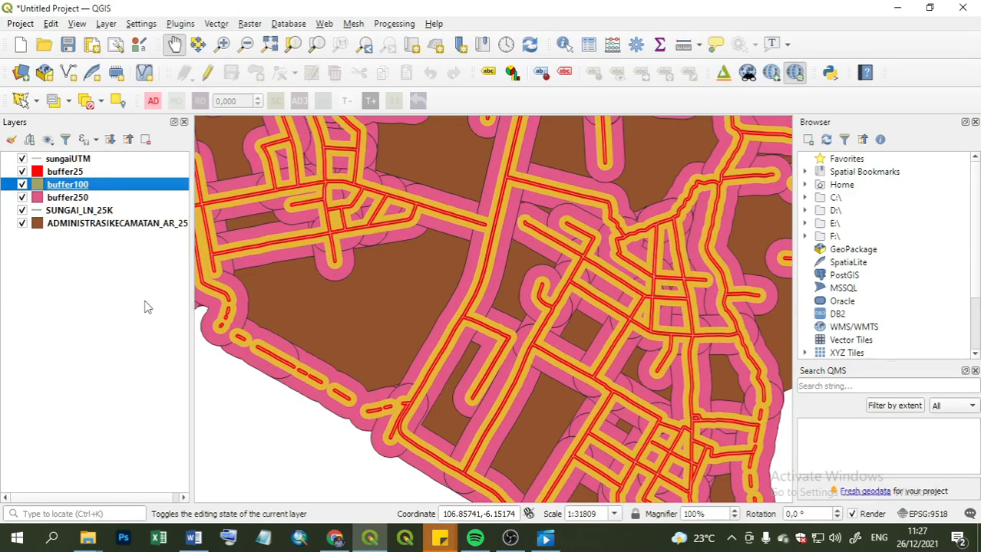
Set the simple fill color of the buffer250 layer to light green, #8be159.
click(43, 199)
right_click(44, 199)
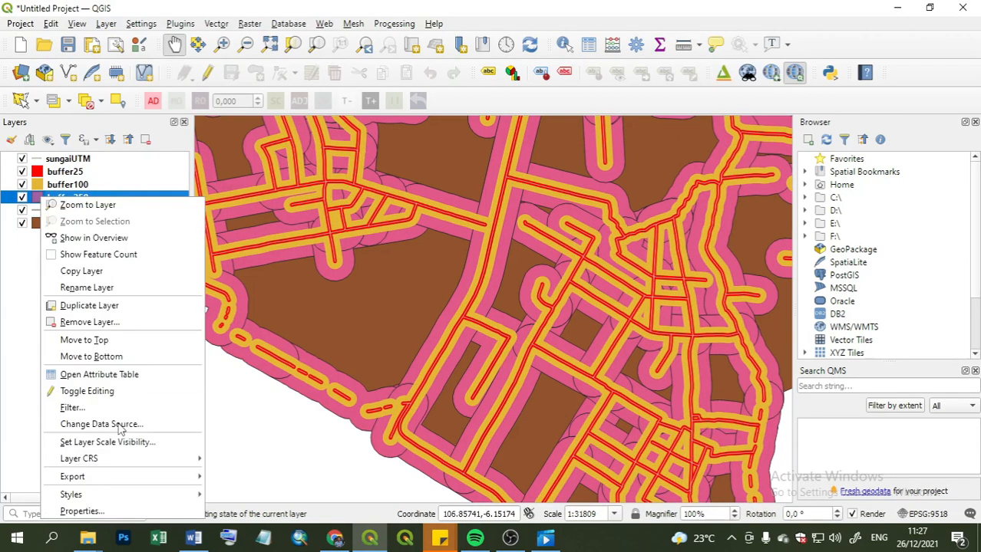
click(100, 513)
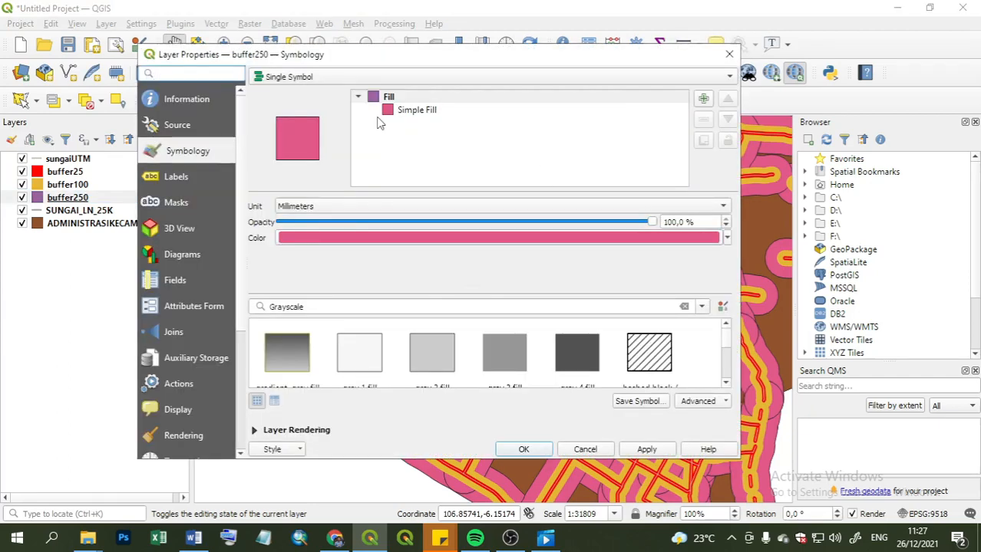
click(394, 114)
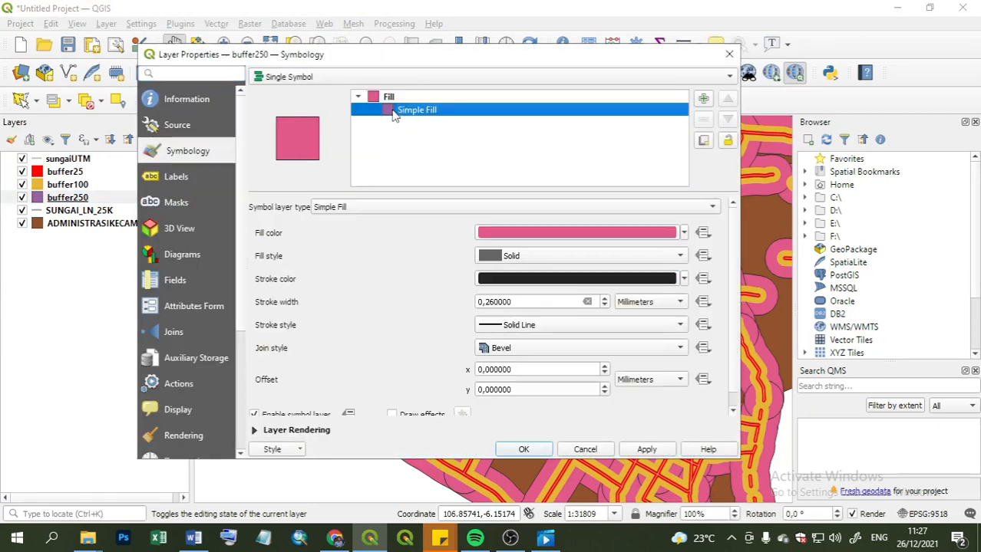
click(605, 238)
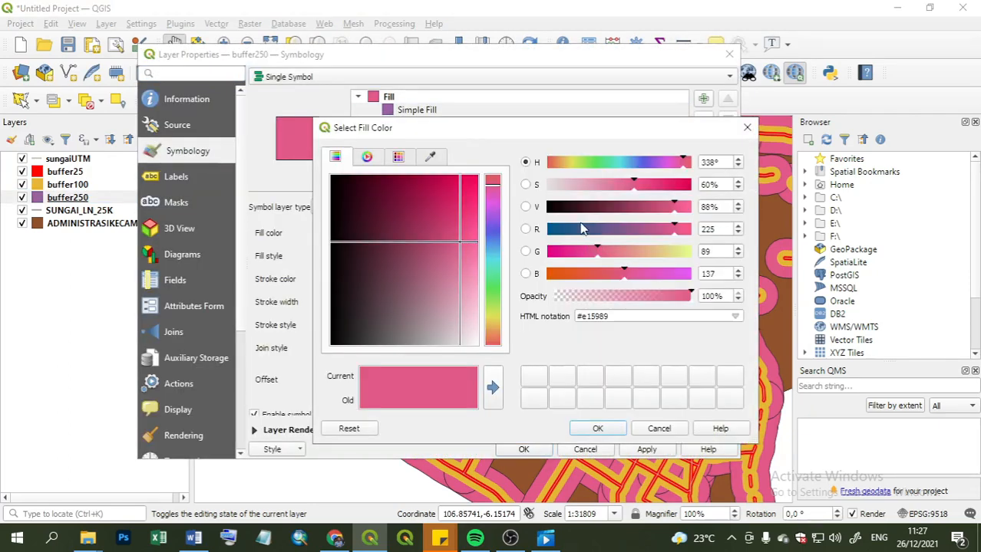
drag(496, 291, 497, 305)
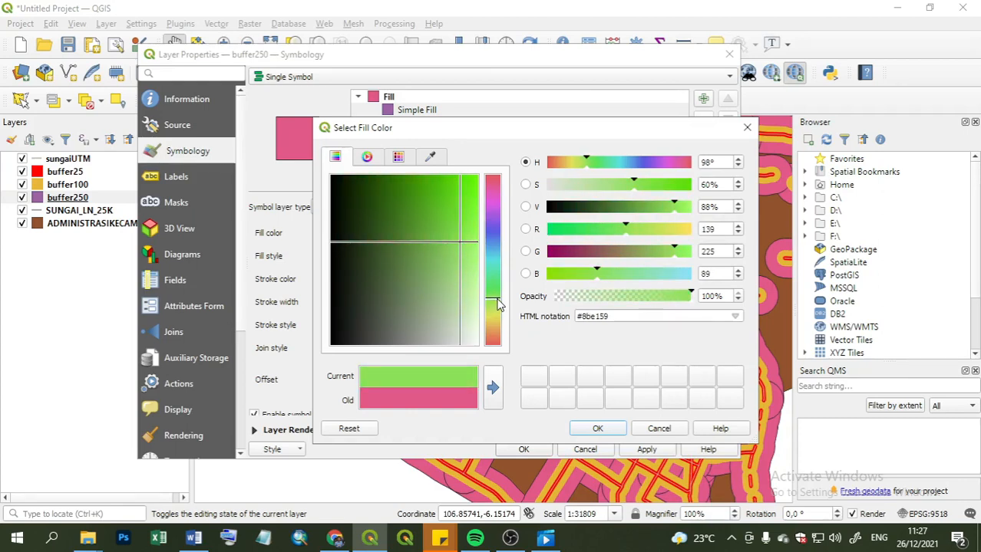
click(597, 430)
click(674, 279)
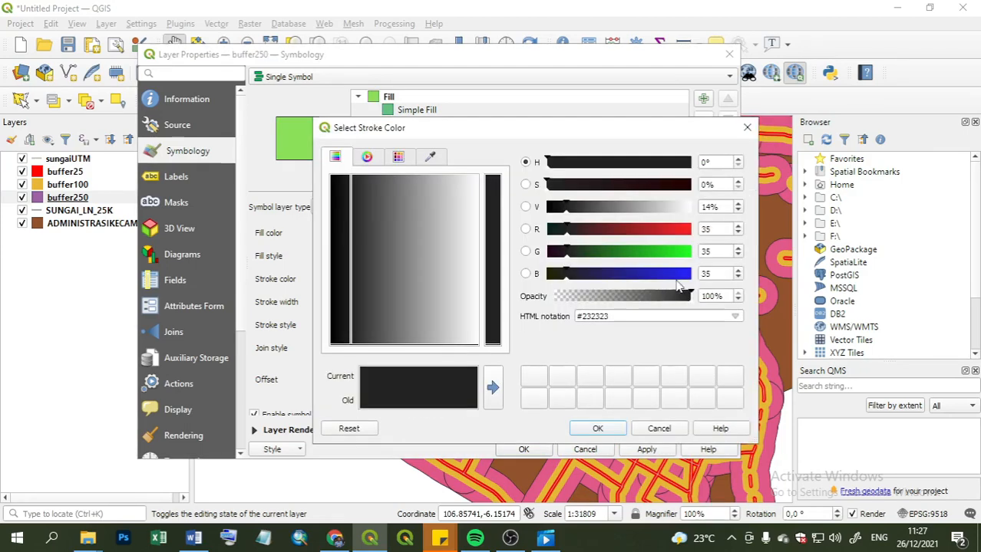
click(744, 126)
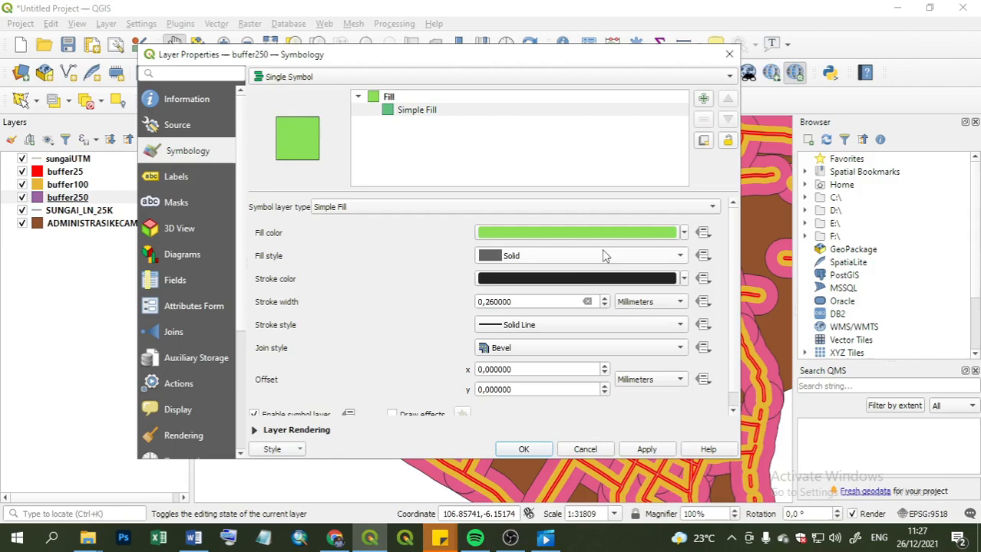
click(574, 279)
click(747, 127)
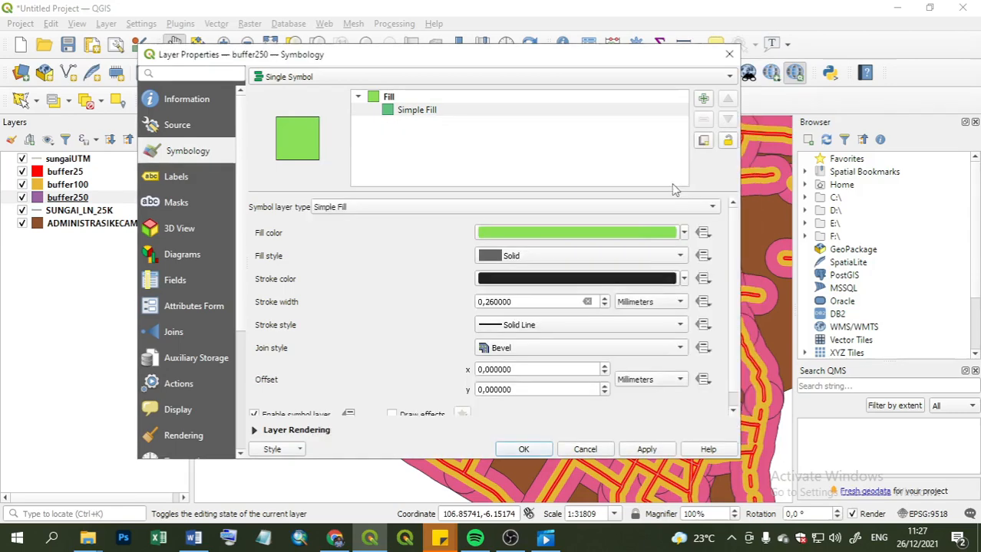
Make the stroke color of buffer250 fully transparent and apply the layer styling.
click(684, 278)
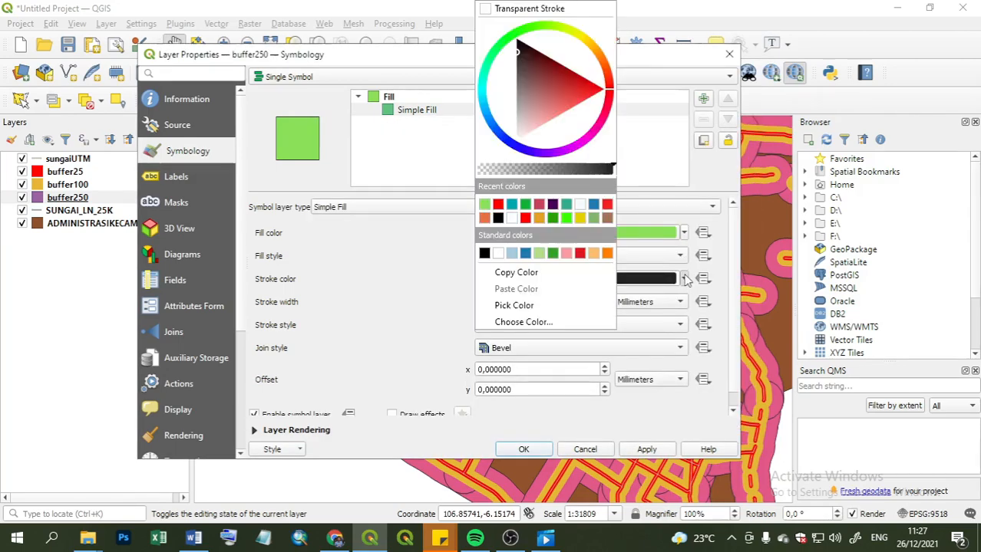
drag(543, 174, 447, 172)
click(420, 263)
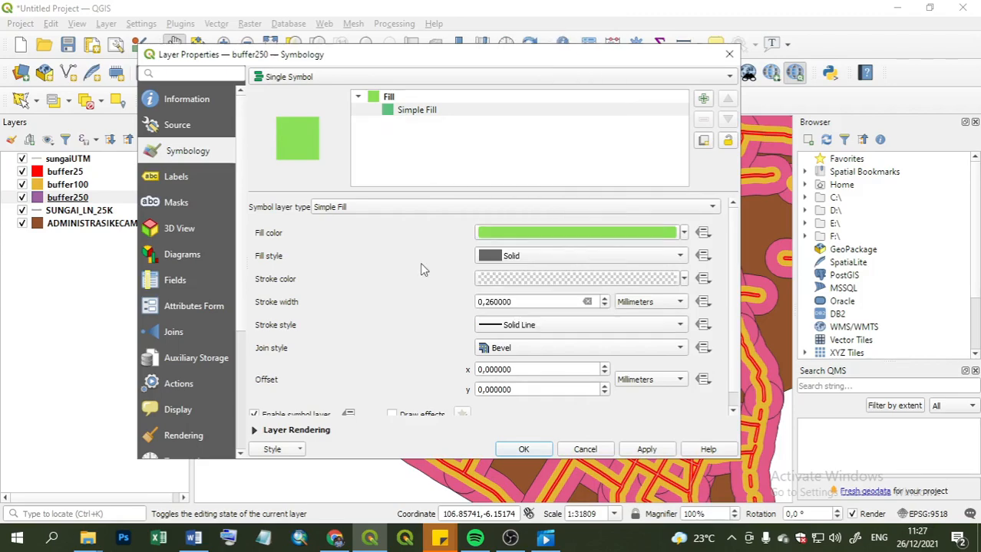
click(523, 450)
Style the sungaiUTM river lines in blue with a width of 0.46 mm.
scroll(476, 357, down, 1)
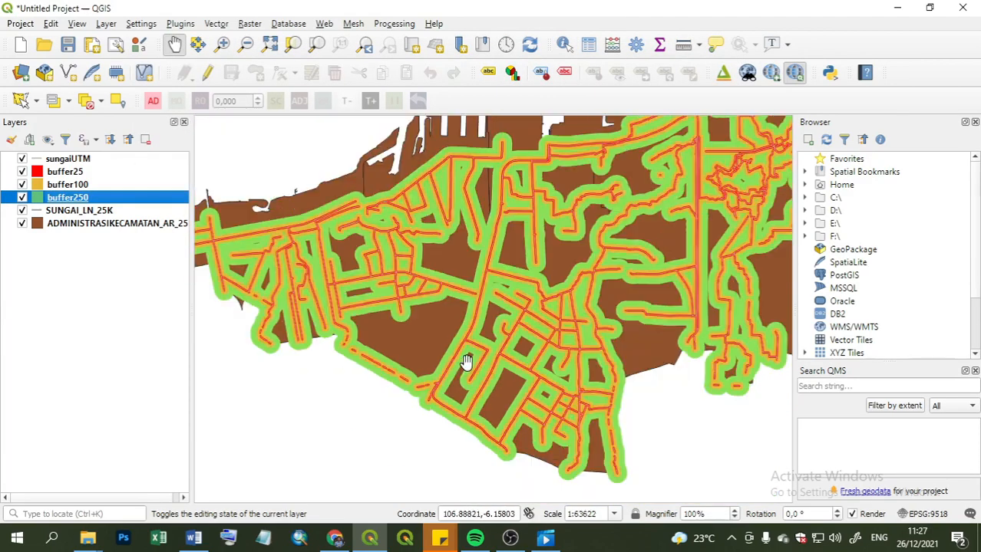
mouse_move(426, 337)
mouse_down()
mouse_move(436, 342)
mouse_move(420, 338)
mouse_up()
scroll(492, 329, down, 1)
scroll(418, 326, up, 2)
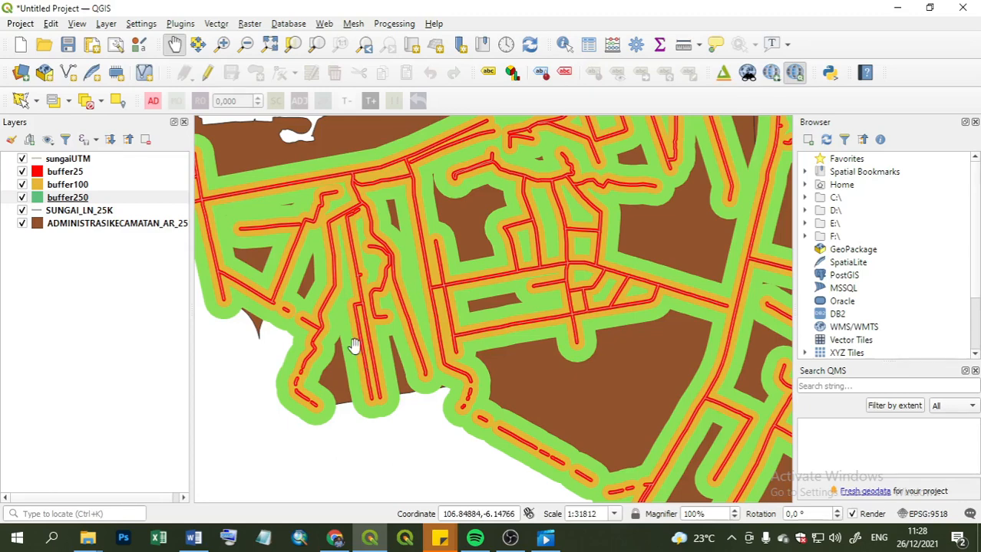
click(36, 162)
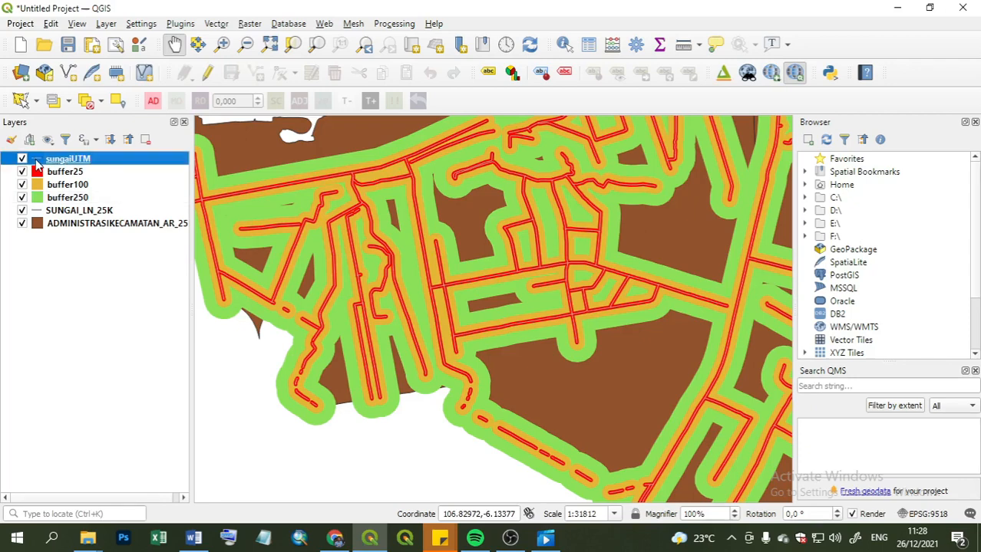
double_click(37, 163)
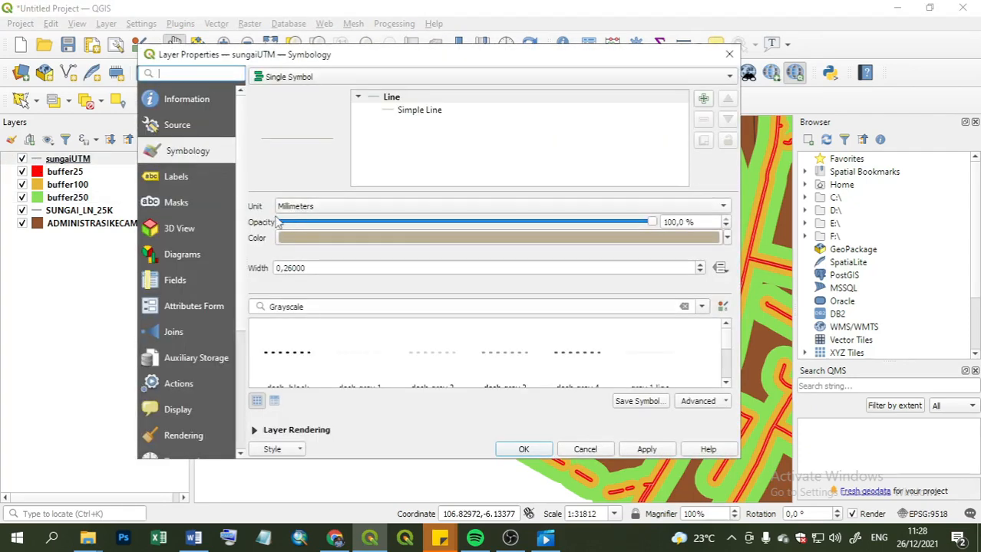
click(726, 238)
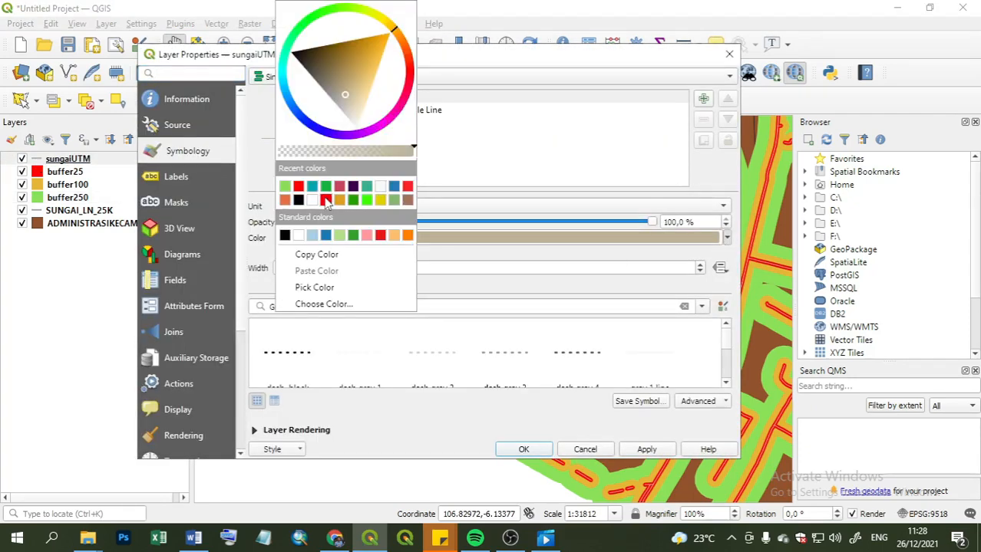
click(394, 187)
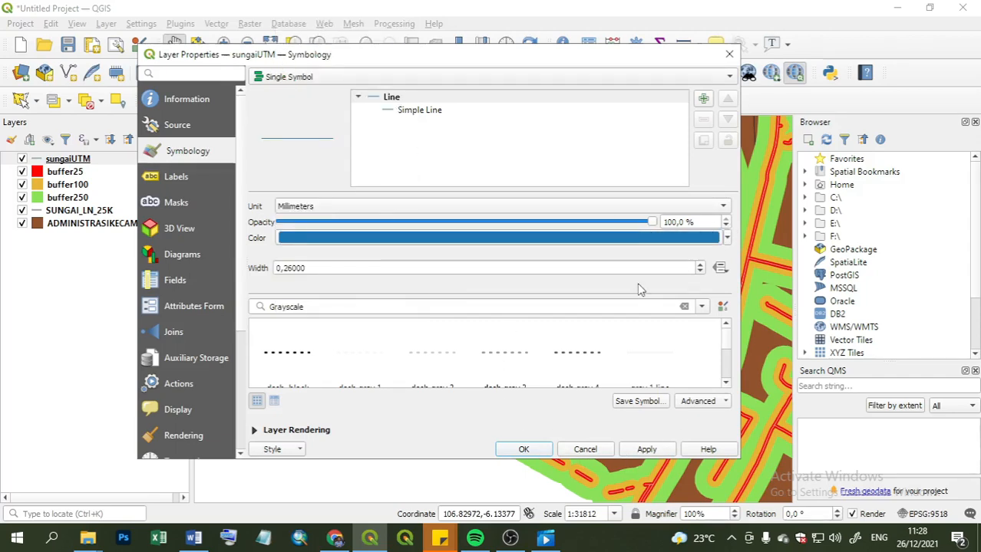
click(700, 265)
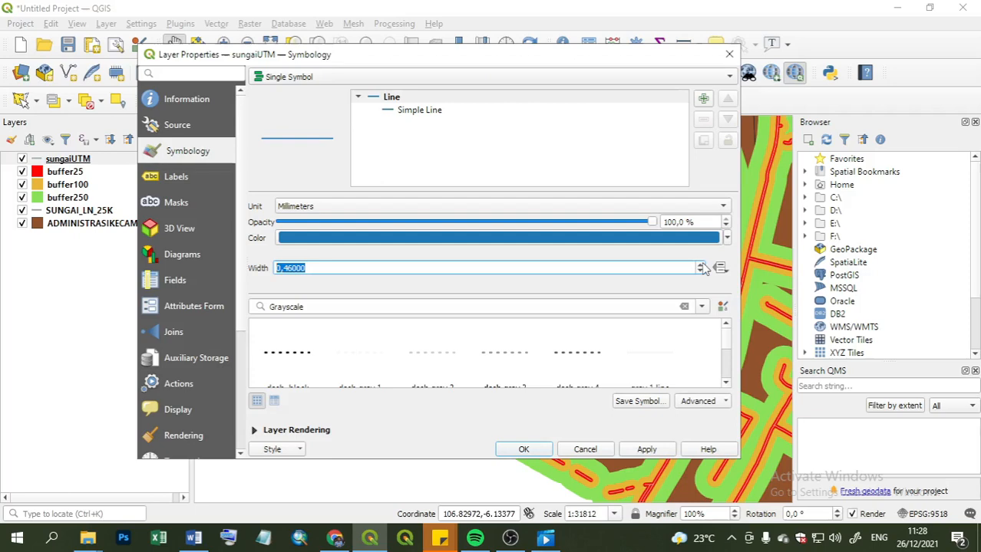
click(542, 449)
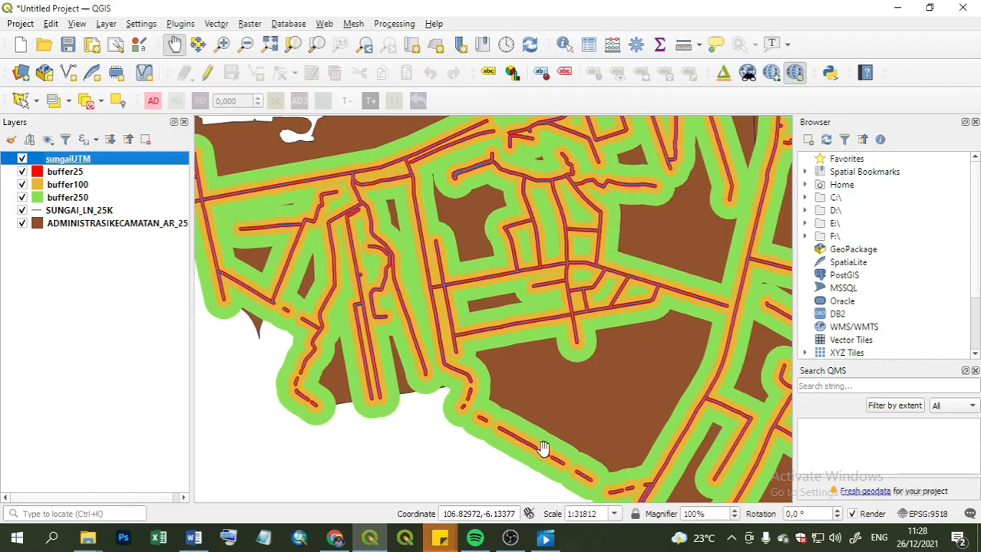
scroll(490, 256, down, 1)
drag(491, 272, 517, 317)
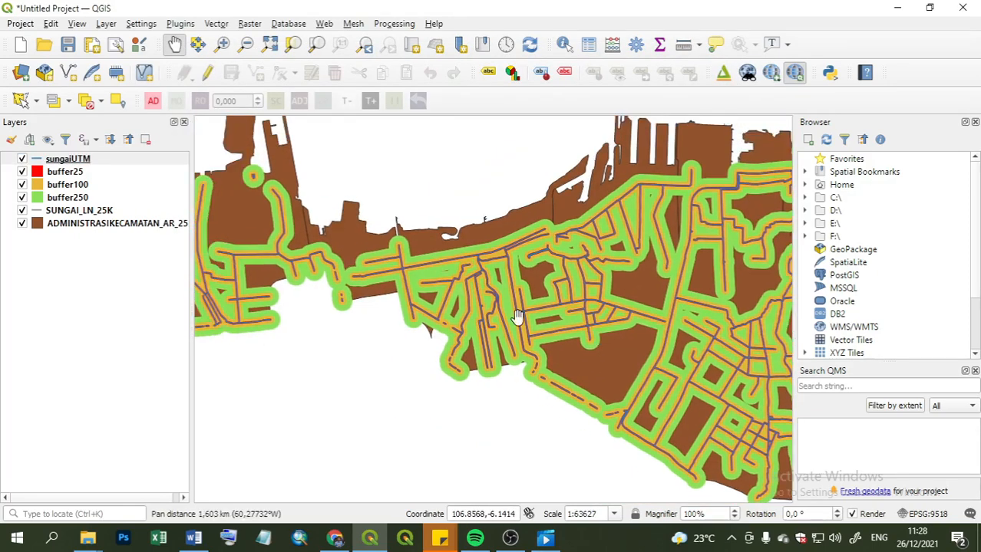
scroll(516, 317, down, 1)
drag(593, 345, 598, 354)
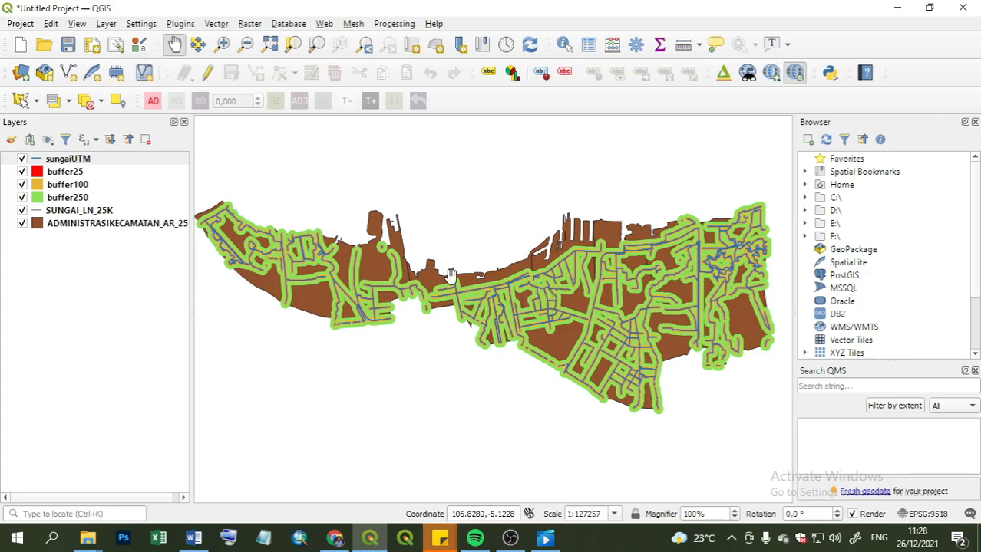
Add the OSM Standard basemap from QuickMapServices beneath the river and buffer layers.
click(323, 23)
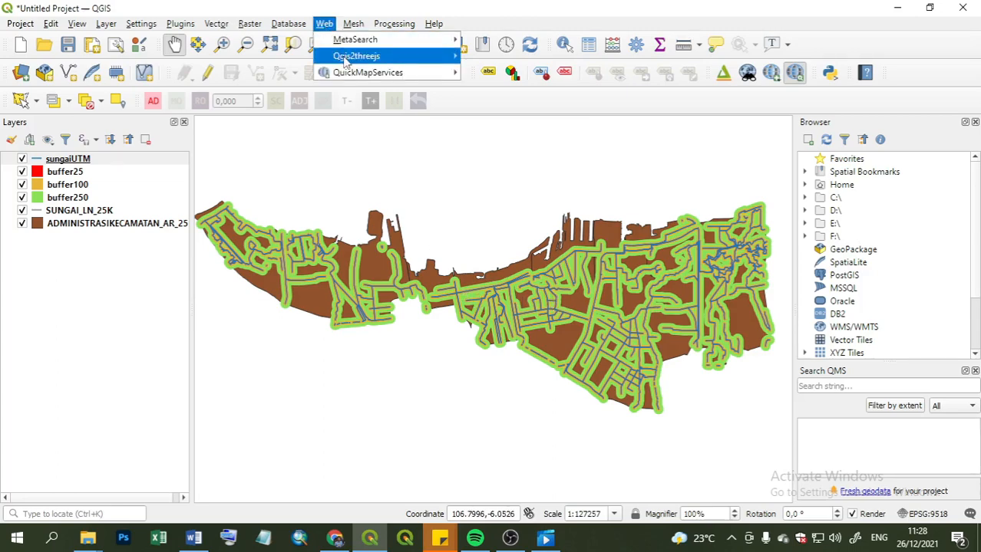
mouse_move(414, 72)
mouse_move(527, 92)
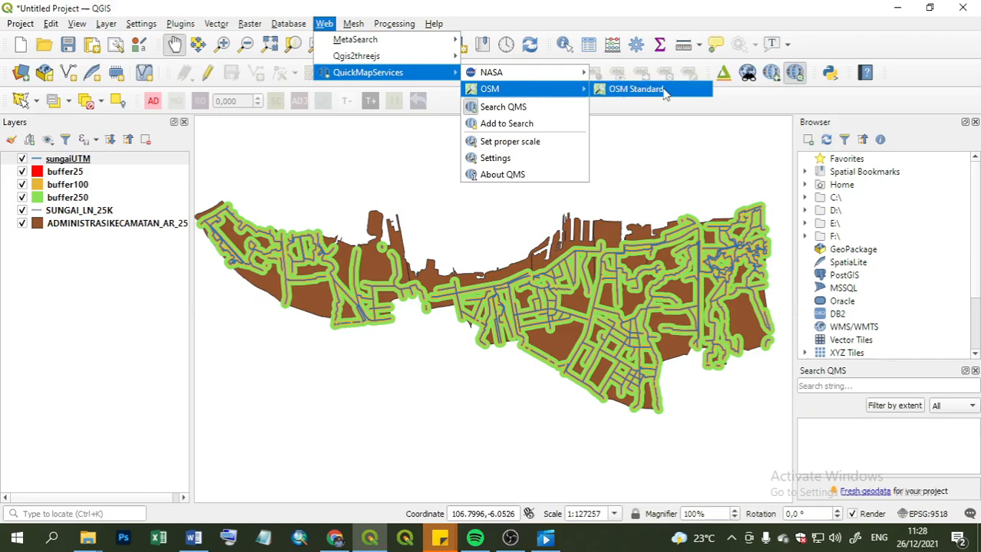
click(636, 89)
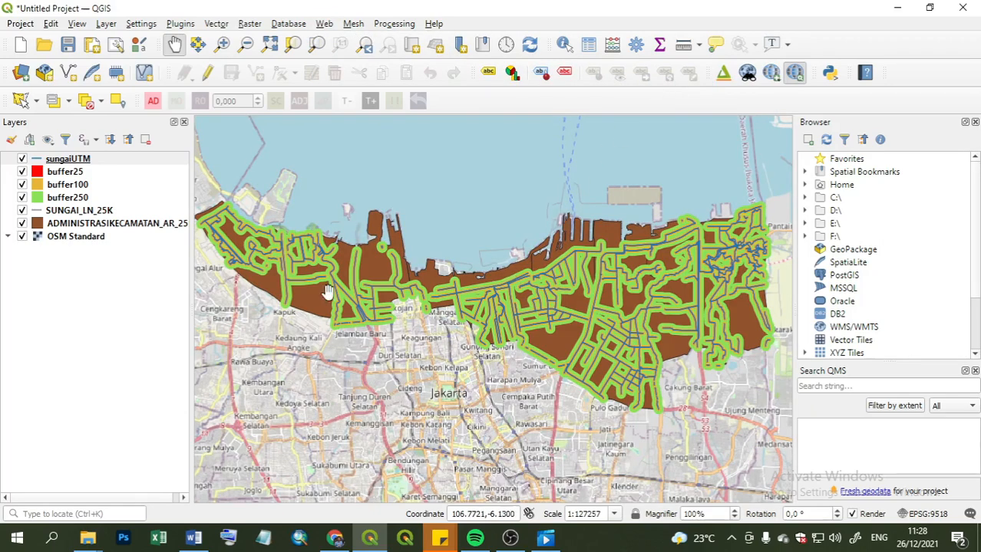
scroll(335, 299, up, 3)
drag(335, 299, 421, 337)
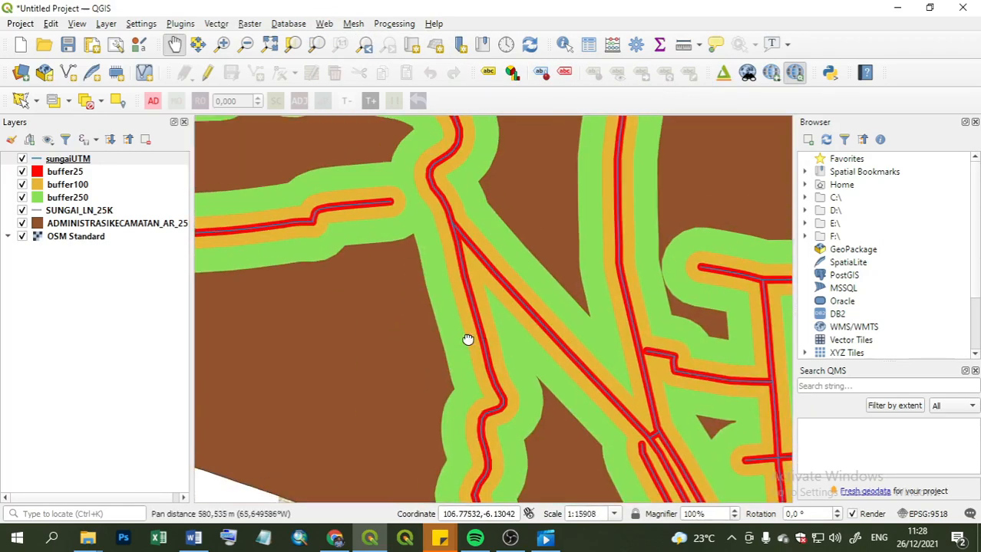
Make the fill color of the ADMINISTRASIKECAMATAN_AR_25K layer fully transparent.
right_click(38, 223)
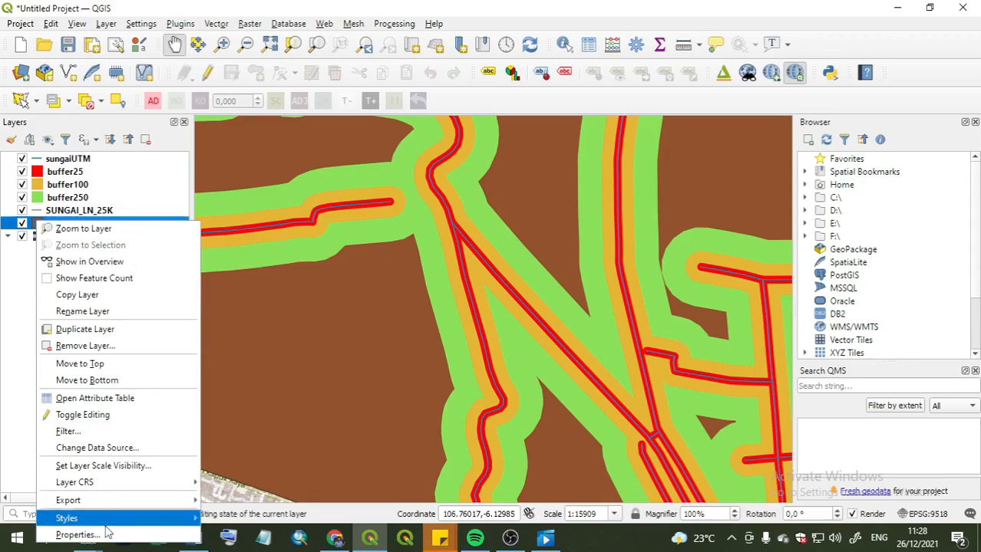
click(107, 534)
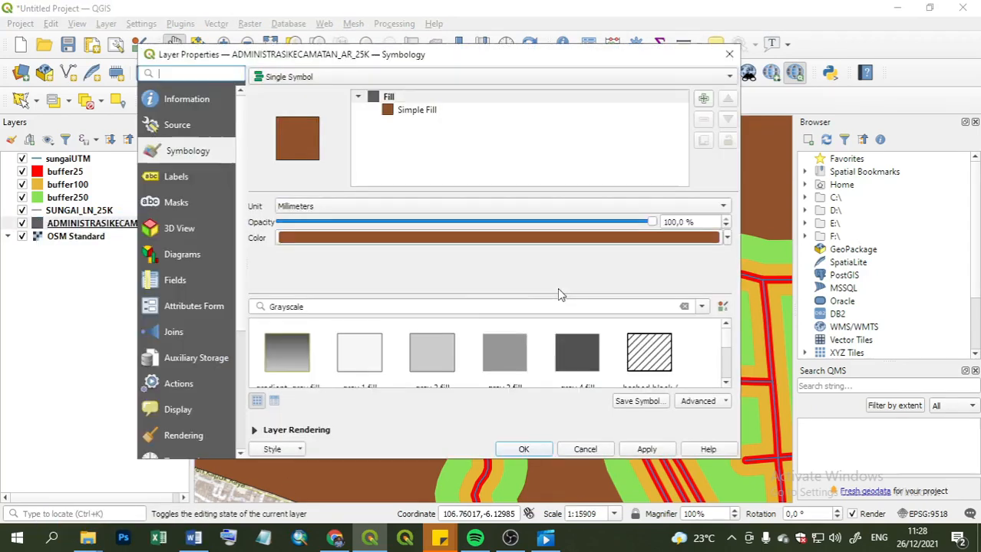
click(726, 237)
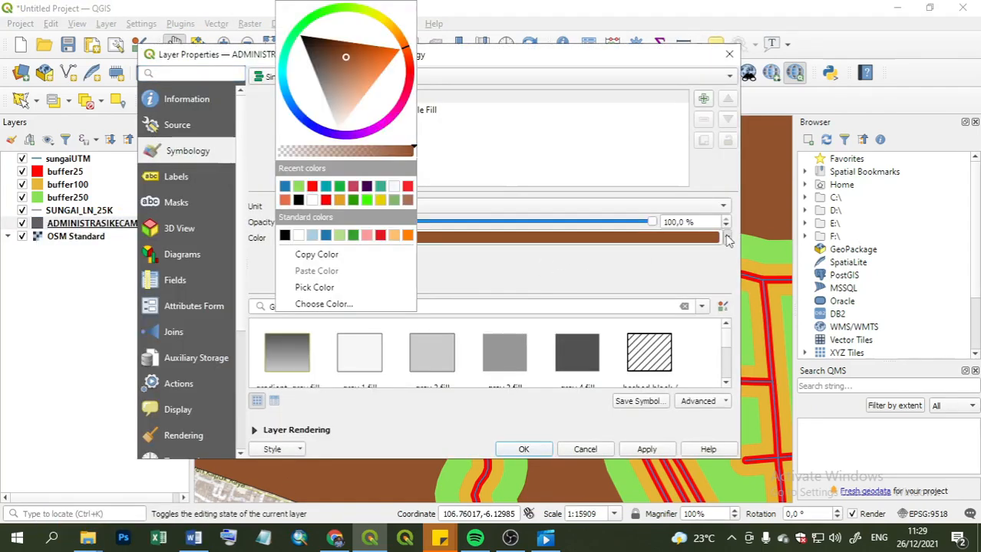
drag(399, 154, 278, 153)
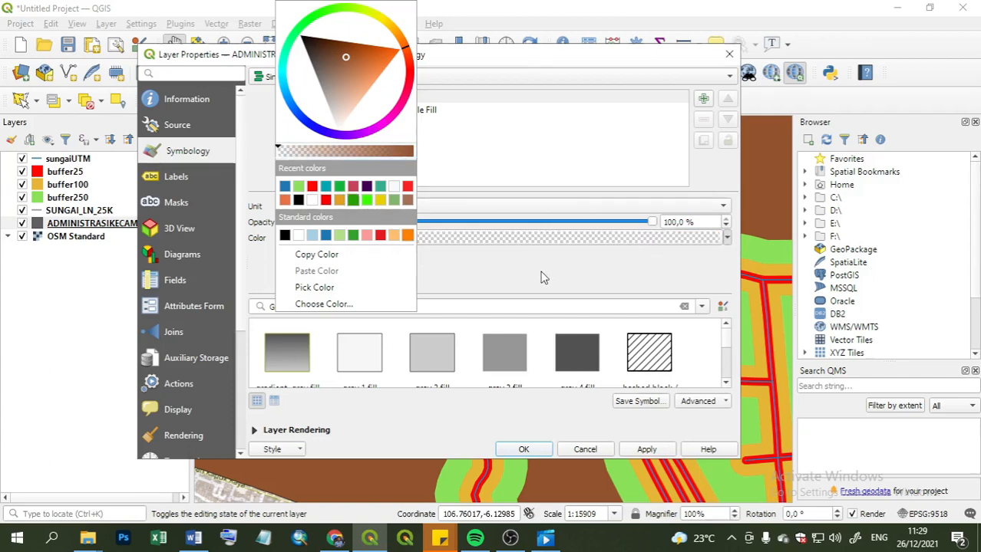
click(540, 278)
Give the administrative layer's simple fill a red stroke with a width of 1.06 mm.
click(422, 111)
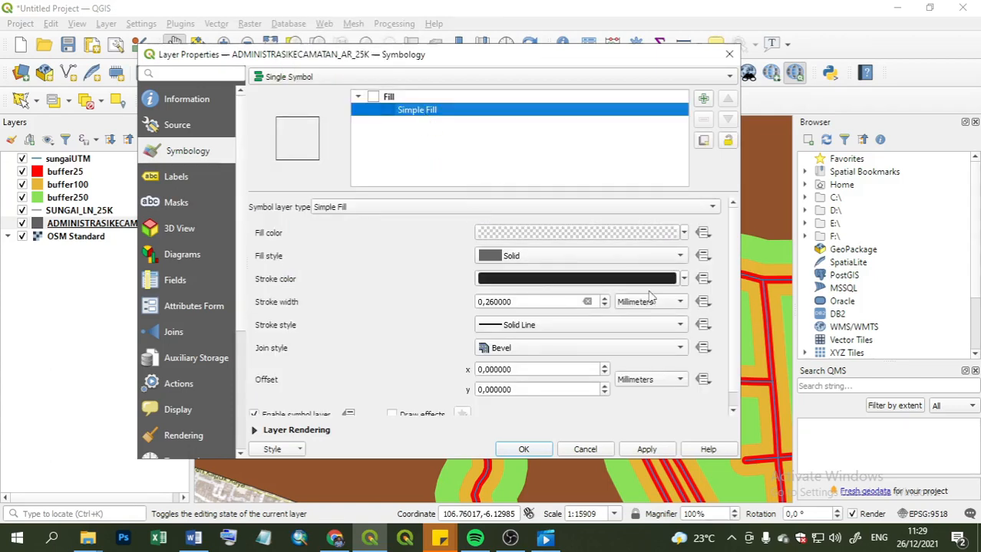
click(685, 278)
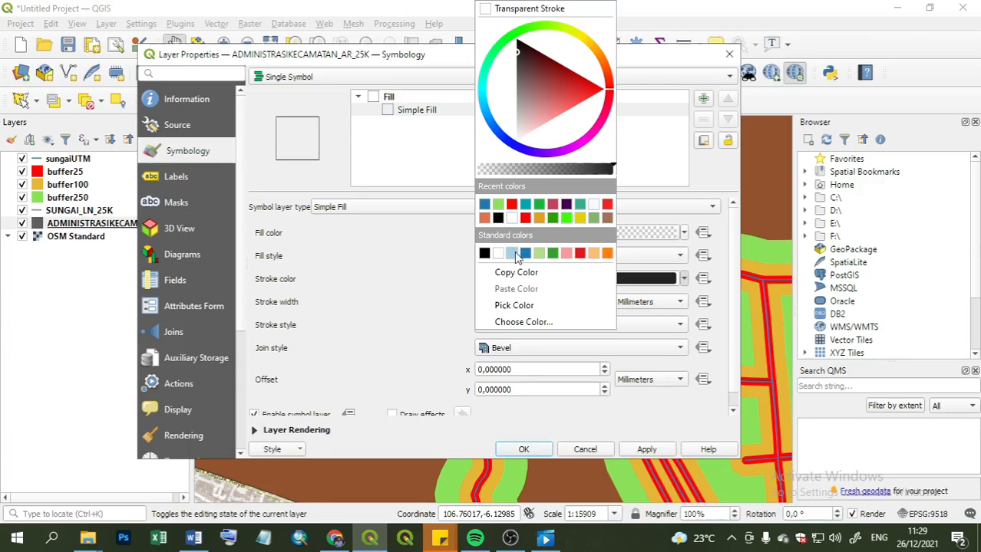
click(608, 206)
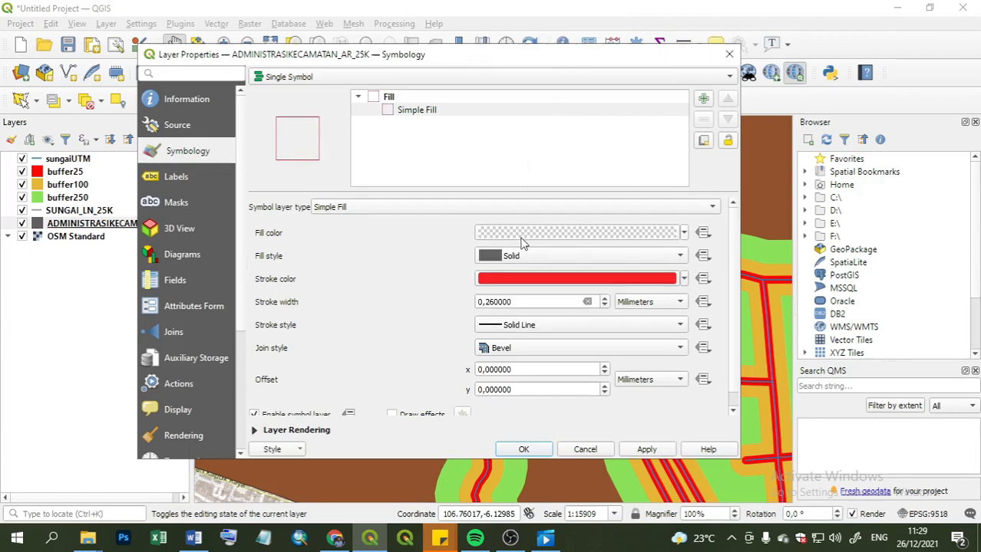
scroll(606, 301, up, 8)
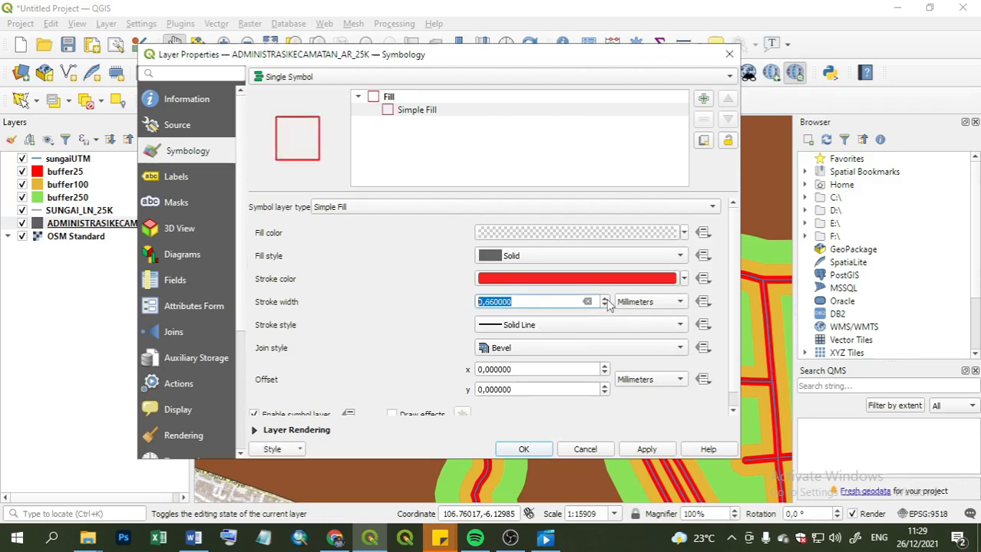
click(606, 315)
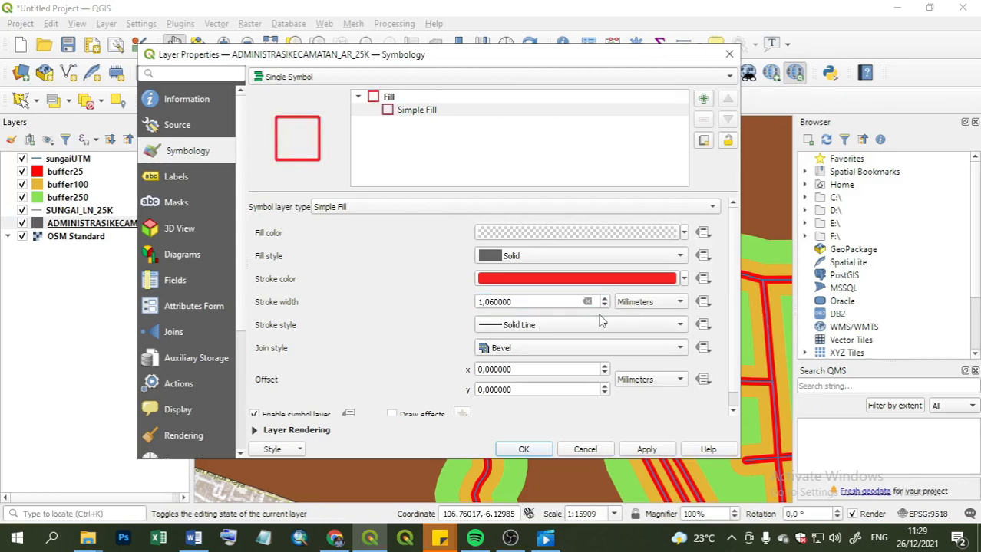
Set the administrative boundary's stroke style to Dash Dot Dot Line and apply the layer styling.
click(589, 325)
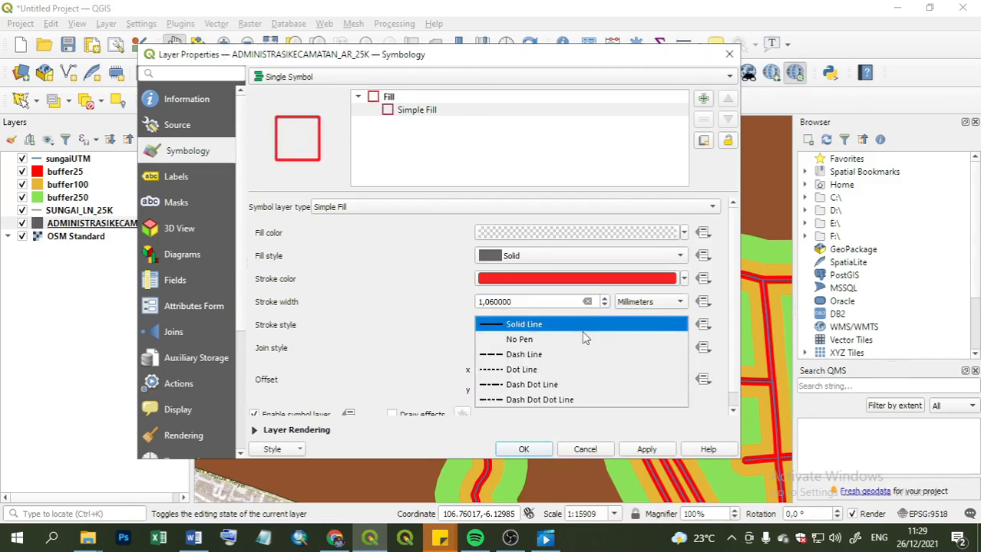
click(521, 385)
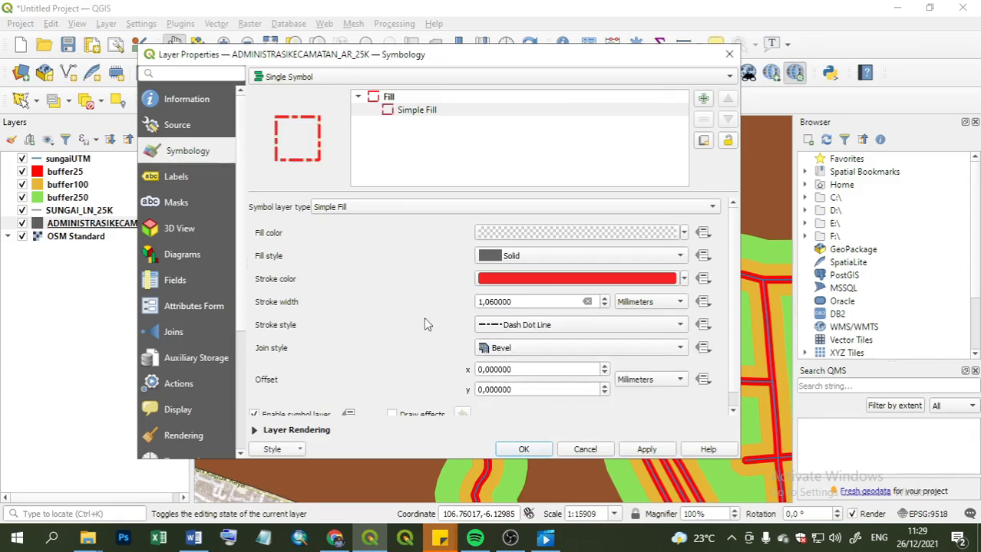
click(515, 326)
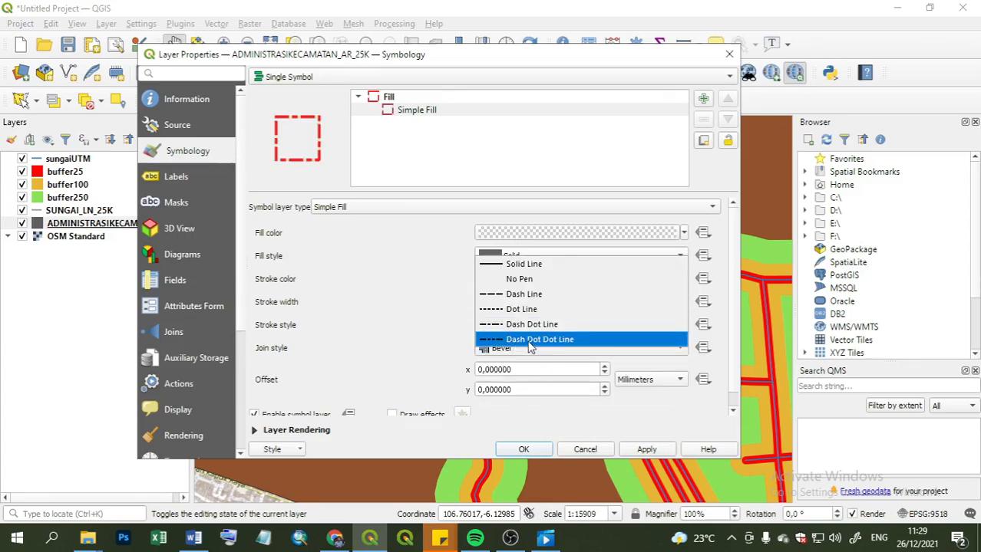
click(528, 343)
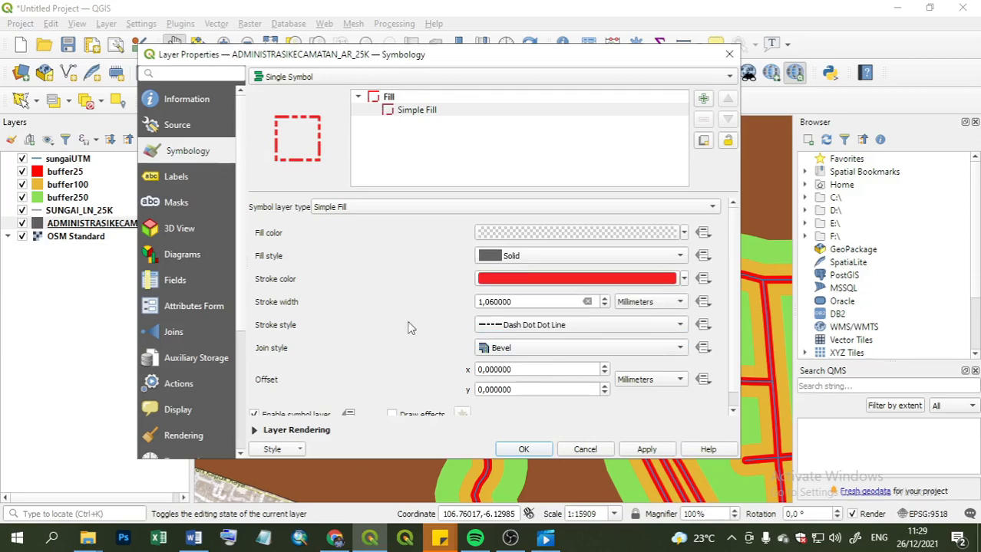
click(523, 449)
Move the ADMINISTRASIKECAMATAN_AR_25K layer above sungaiUTM to the top of the layer order.
scroll(484, 399, down, 2)
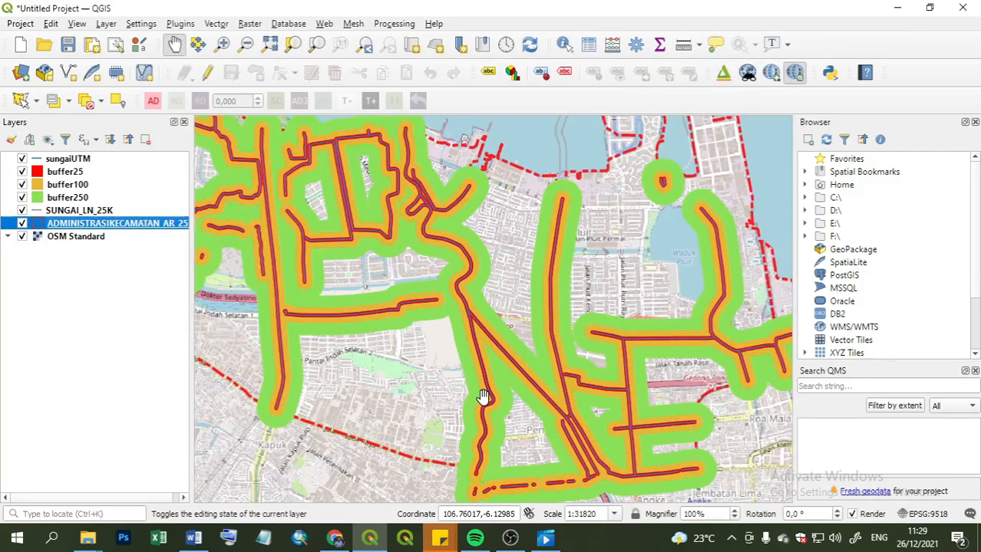
drag(379, 364, 391, 371)
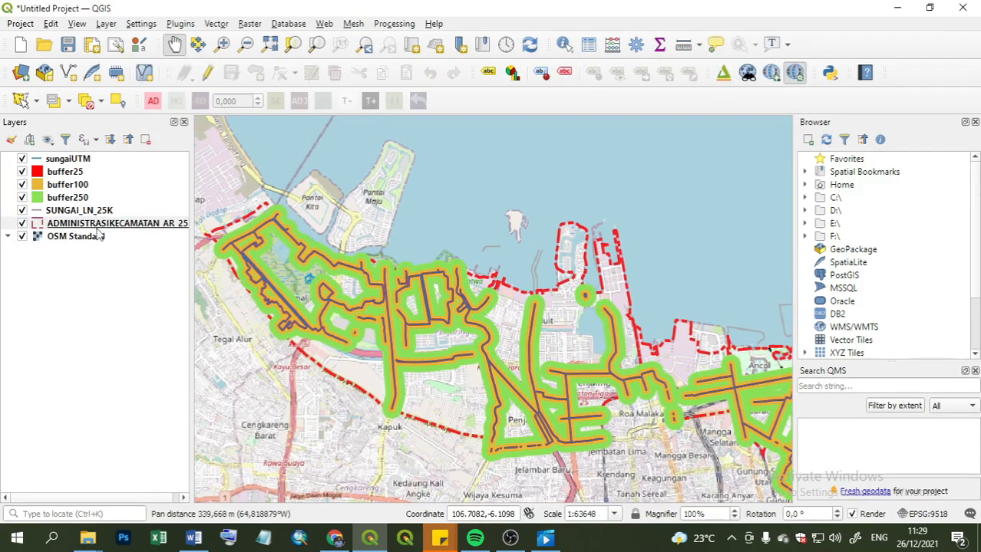
drag(98, 223, 105, 162)
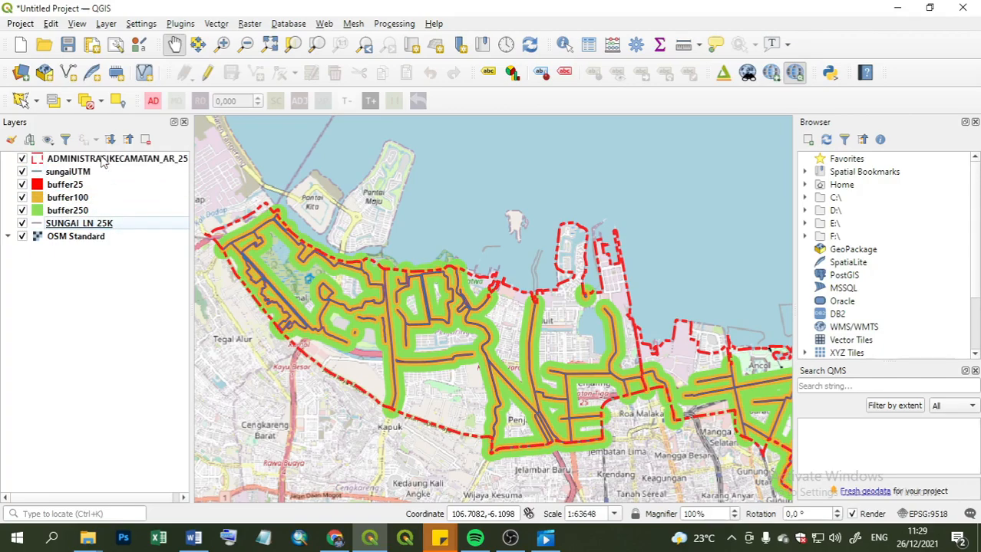
Examine up close how the river buffers and the administrative boundary cover the streets of the basemap.
drag(448, 404, 532, 361)
scroll(530, 345, up, 1)
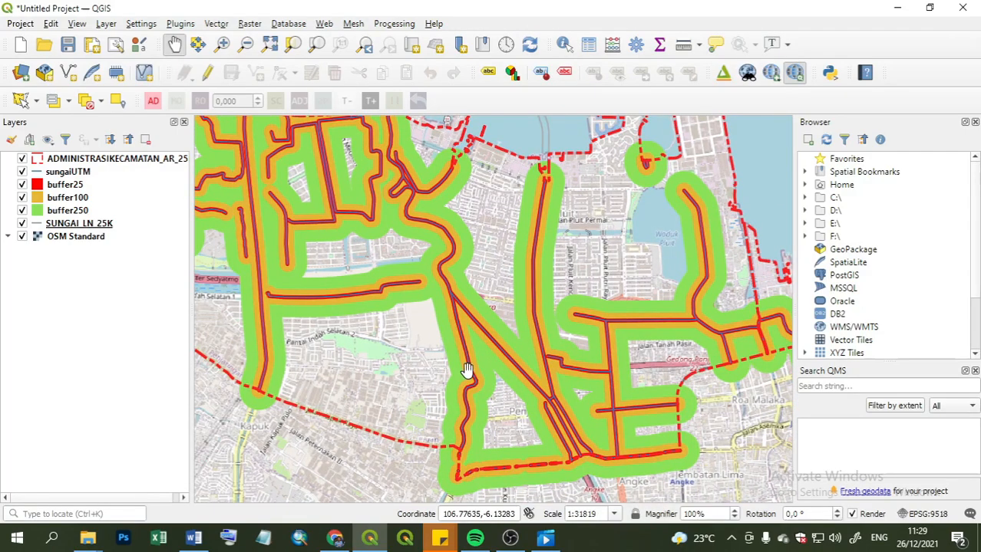
drag(595, 333, 567, 343)
scroll(556, 315, up, 1)
scroll(556, 315, up, 1)
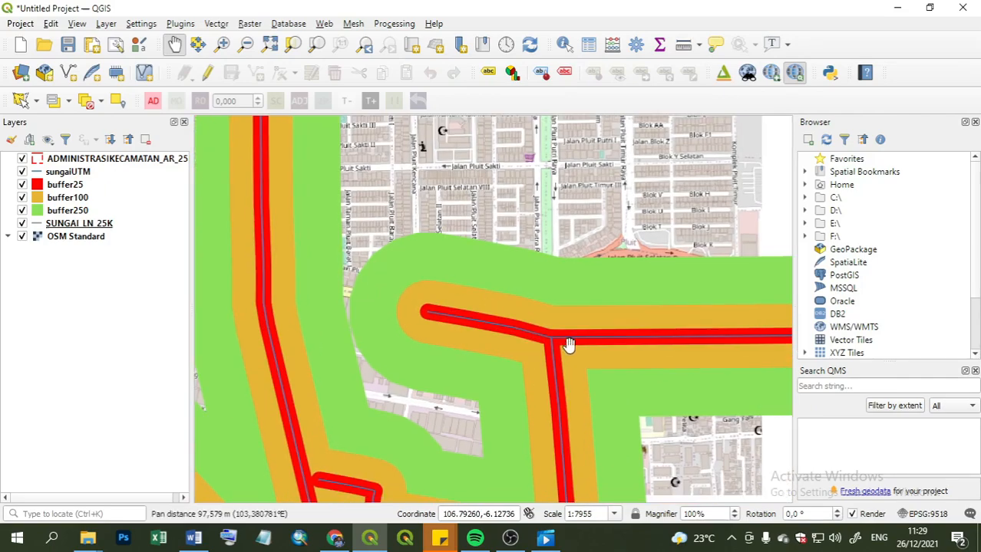
scroll(457, 276, down, 1)
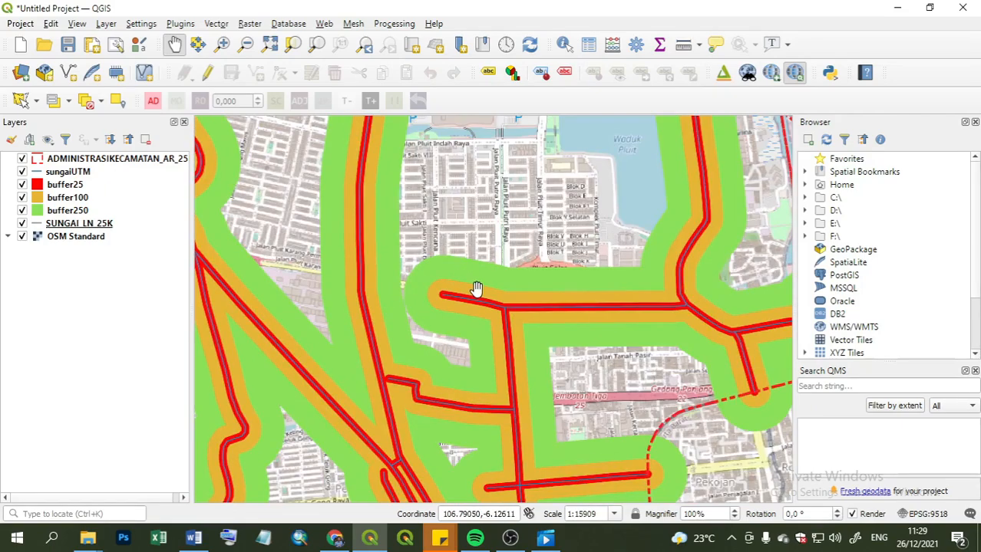
scroll(480, 288, up, 1)
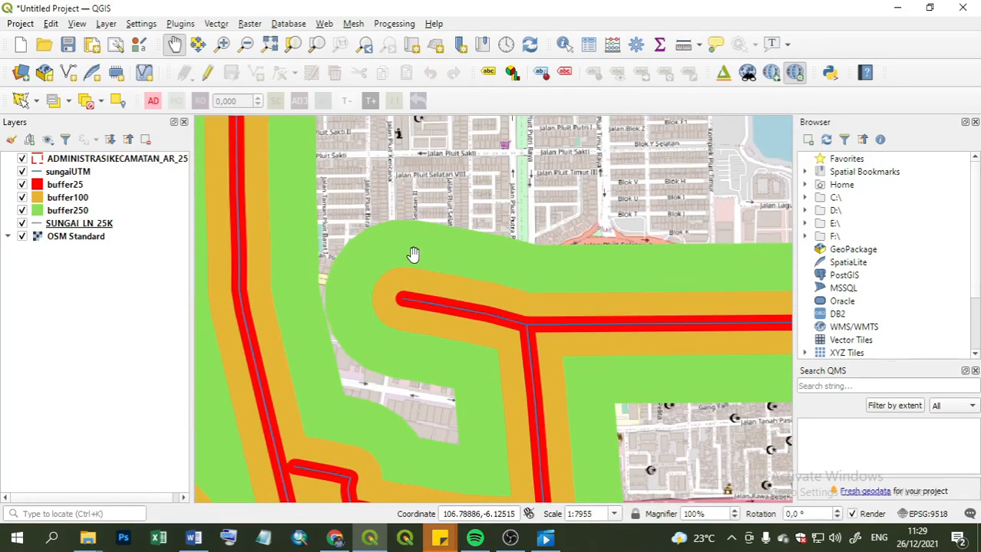
drag(450, 324, 443, 320)
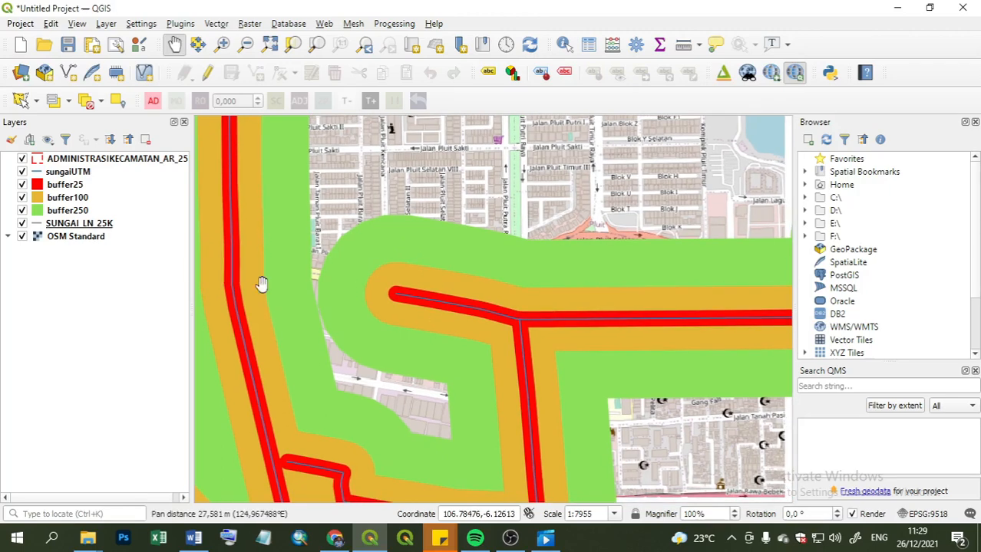
Make the red fill color of the buffer25 layer semi-transparent, a little under half opacity, and apply it.
click(38, 187)
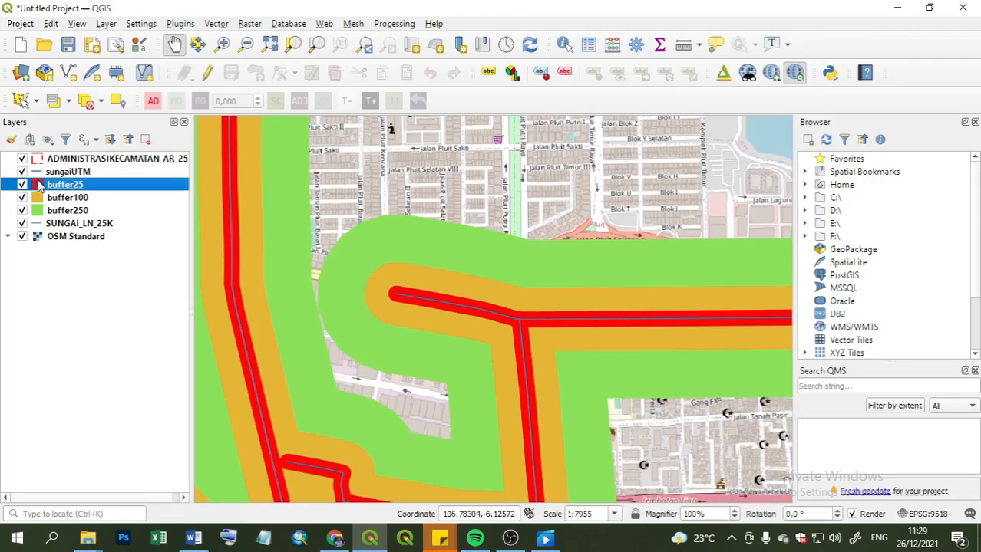
double_click(47, 190)
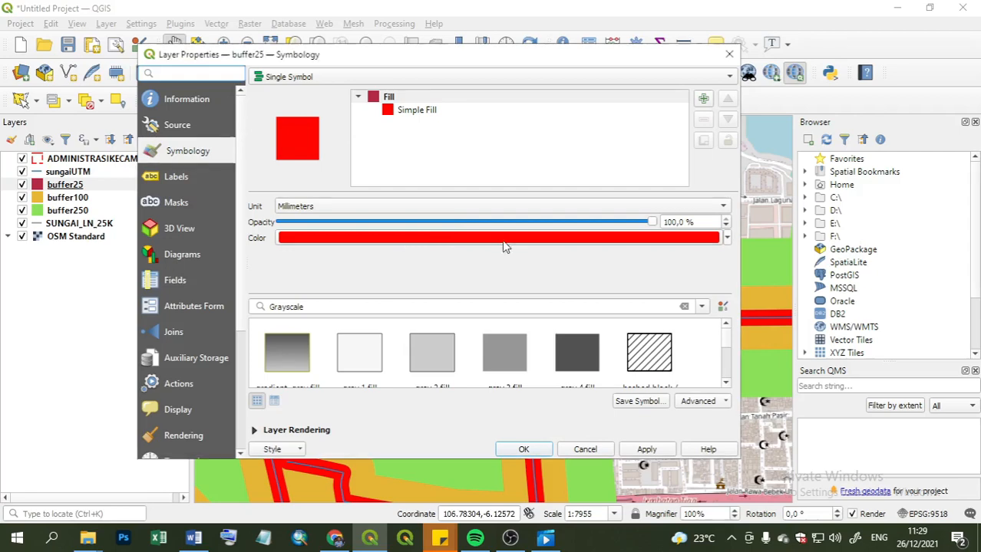
click(726, 239)
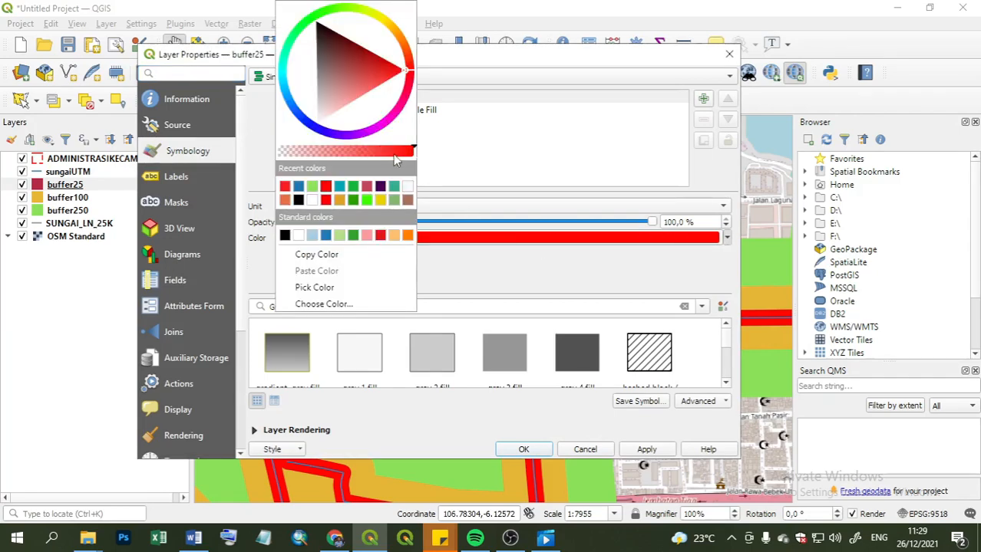
drag(394, 151, 329, 154)
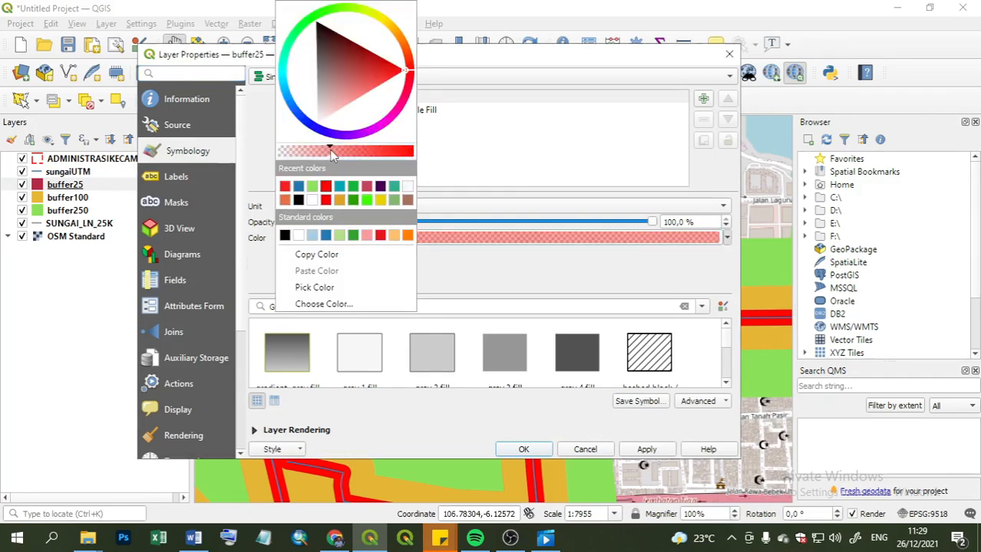
click(526, 450)
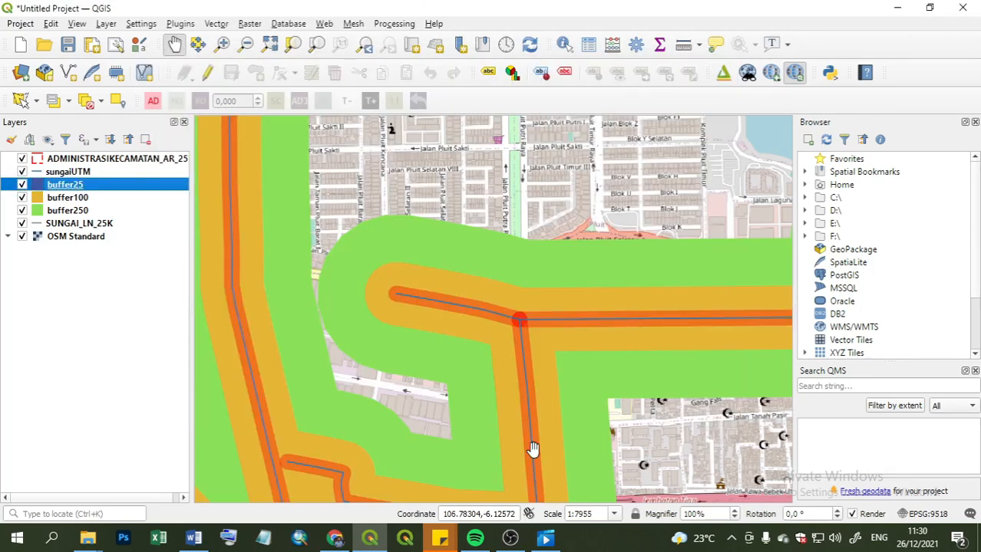
Make the orange fill color of the buffer100 layer semi-transparent, slightly under half opacity, and apply it.
right_click(40, 202)
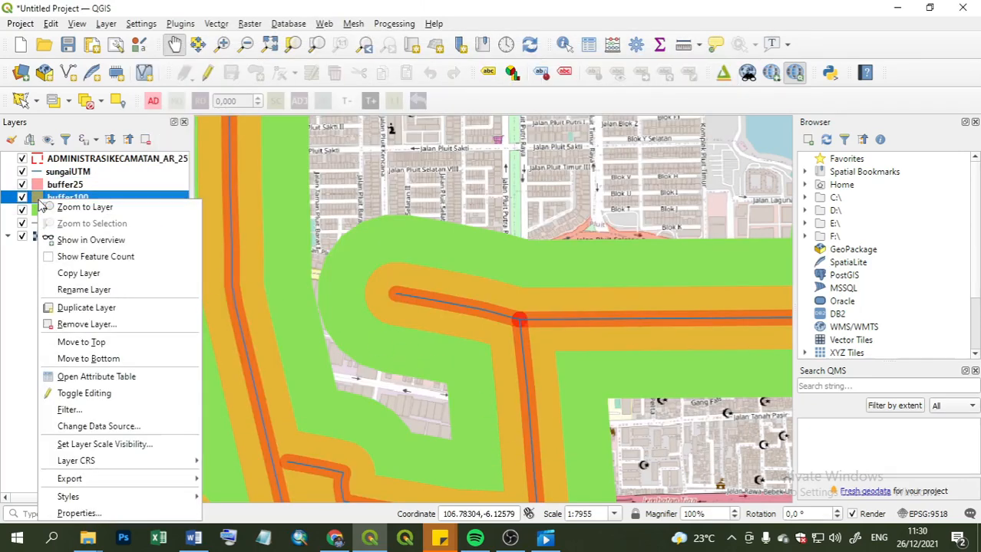
click(69, 512)
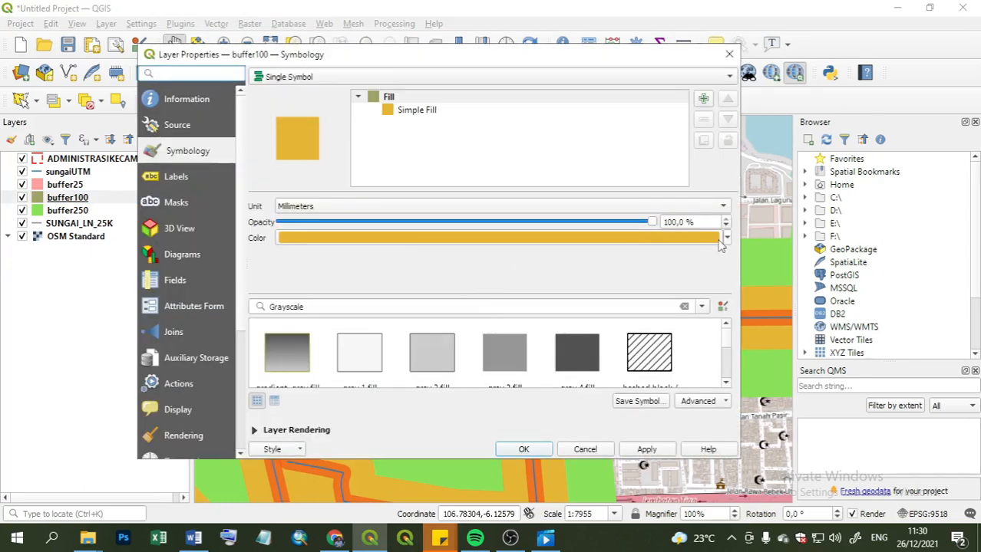
click(727, 240)
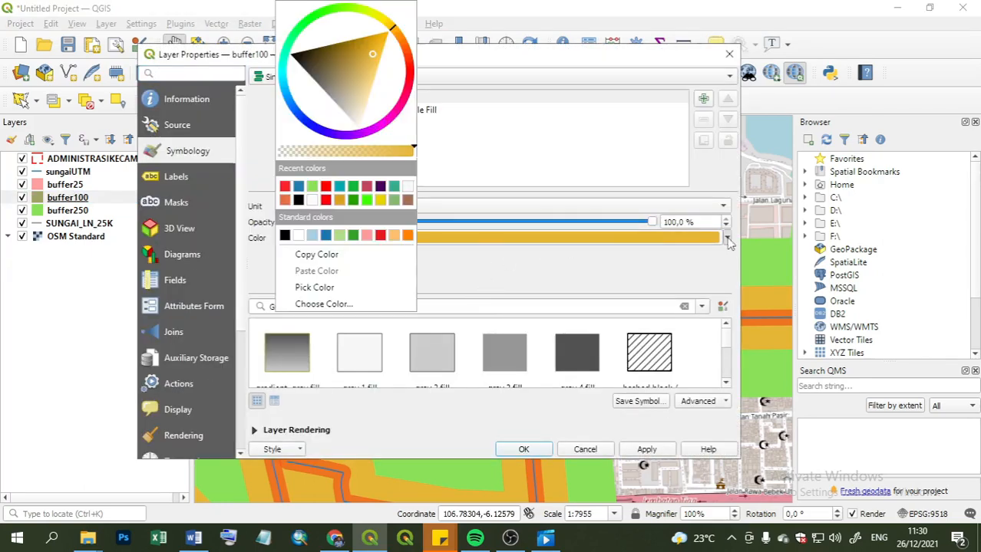
drag(375, 156, 343, 151)
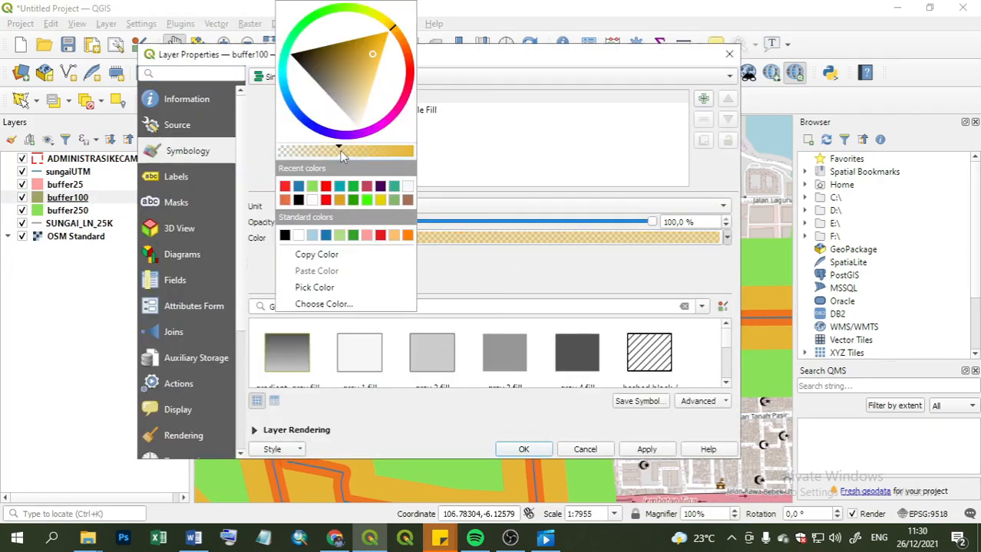
click(524, 449)
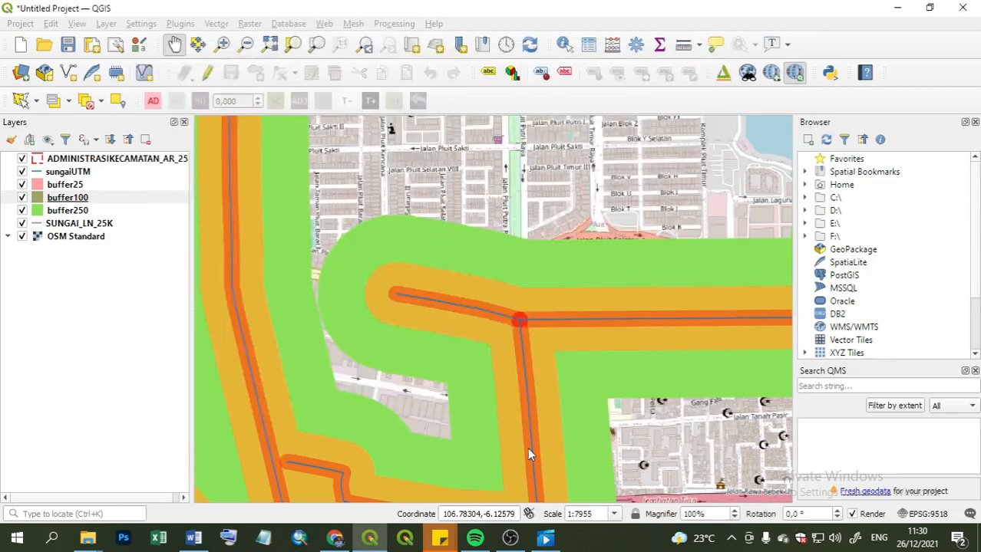
Make the green fill color of the buffer250 layer semi-transparent, slightly under half opacity, and apply it.
click(44, 211)
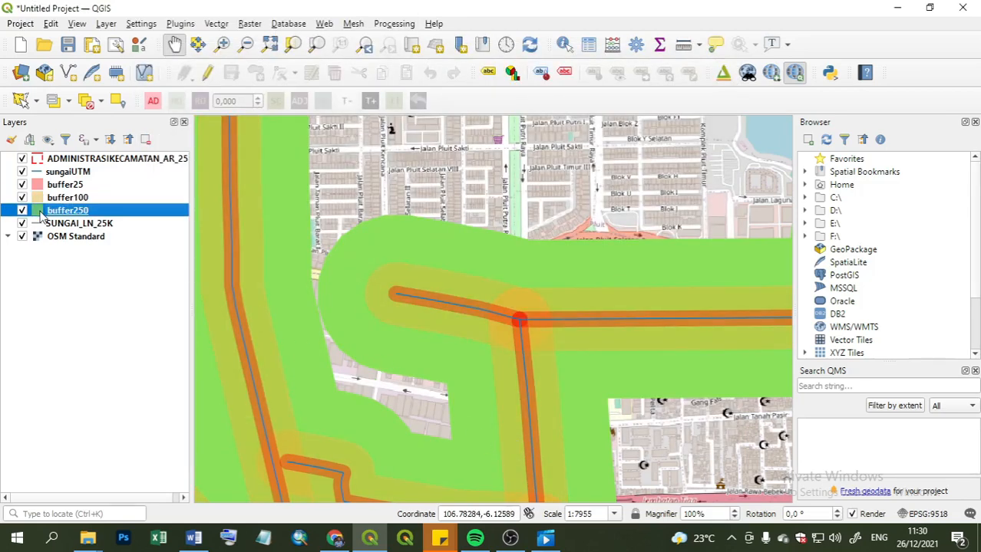
right_click(44, 212)
click(80, 525)
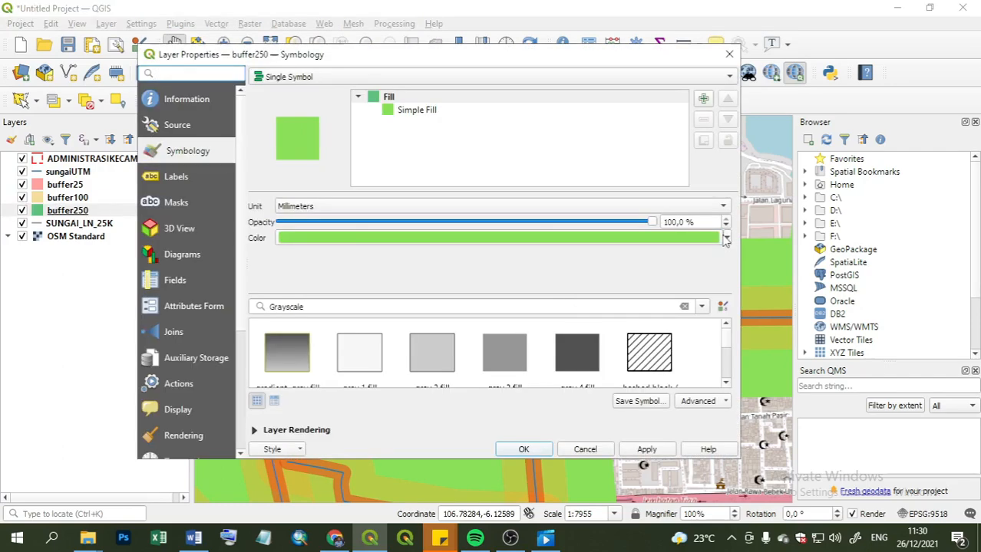
click(534, 243)
drag(413, 150, 337, 152)
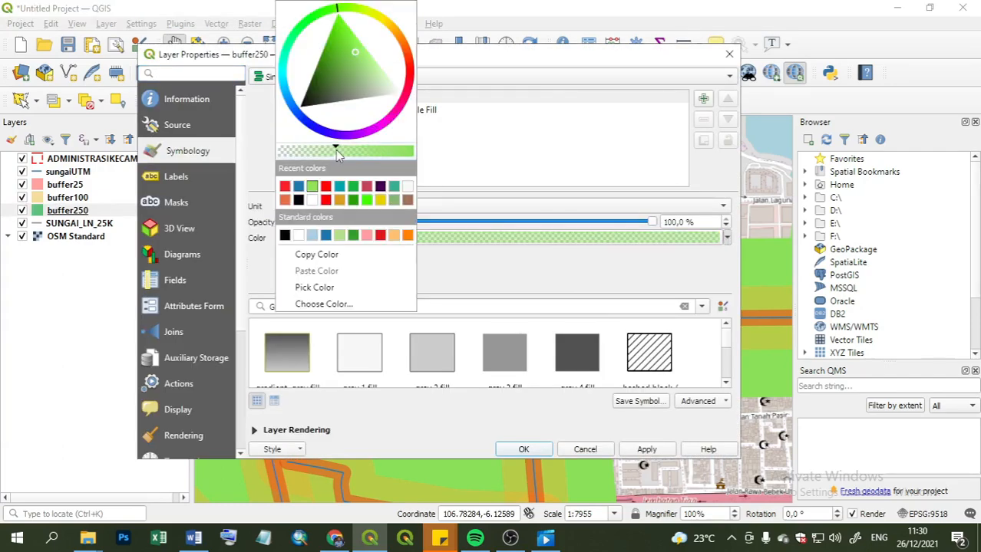
click(523, 449)
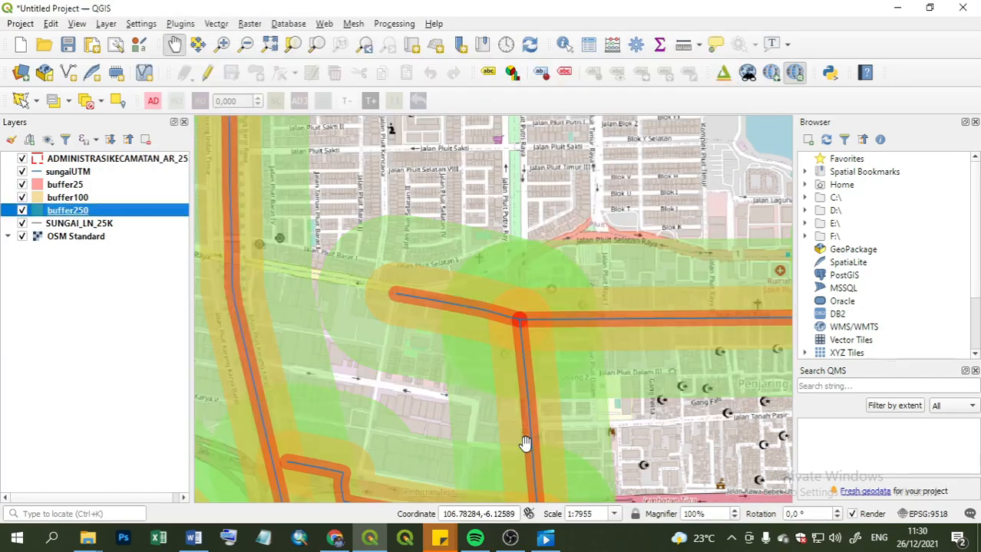
Examine up close which streets and buildings around Jalan Pluit Raya fall inside each of the 25, 100 and 250 meter river buffers.
drag(598, 391, 535, 371)
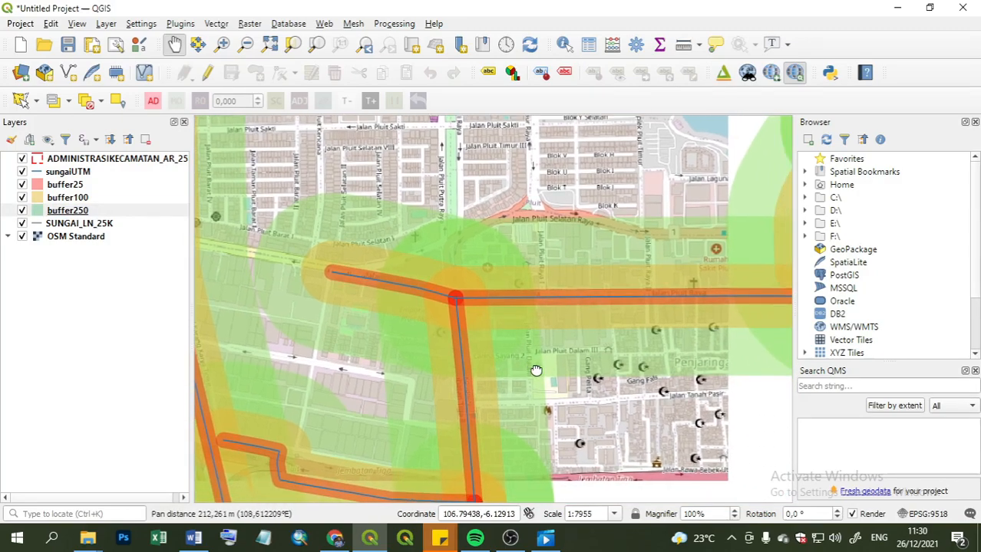
drag(646, 355, 427, 376)
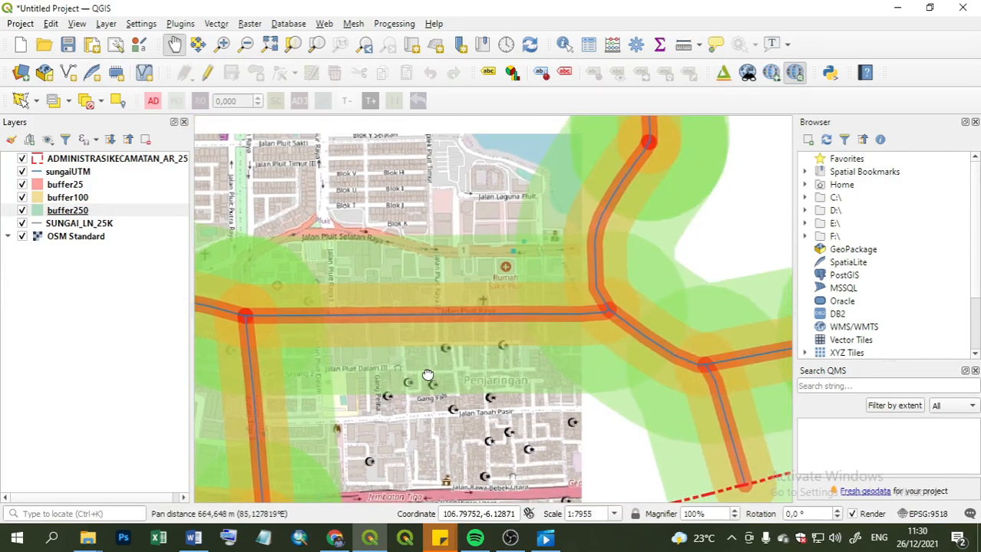
drag(537, 322, 454, 302)
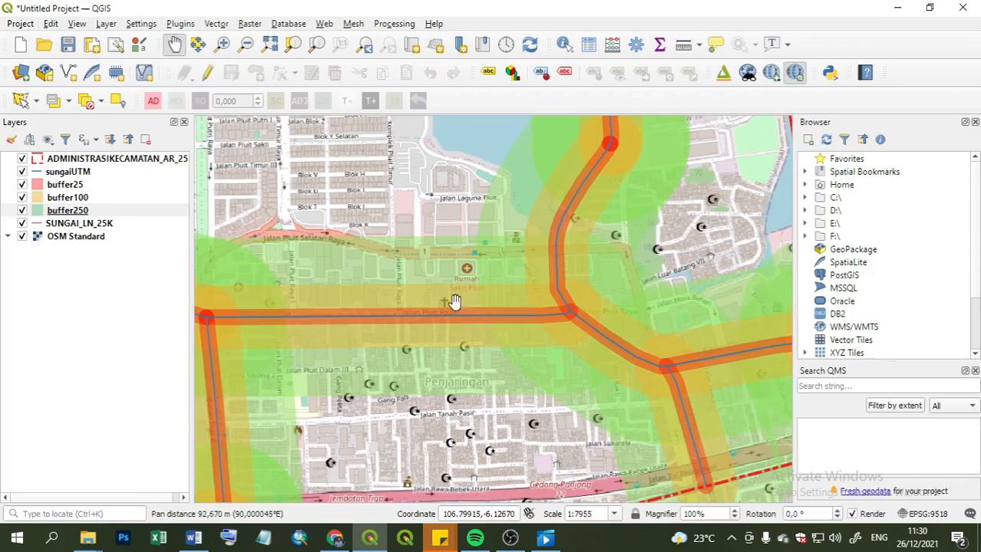
scroll(454, 301, up, 2)
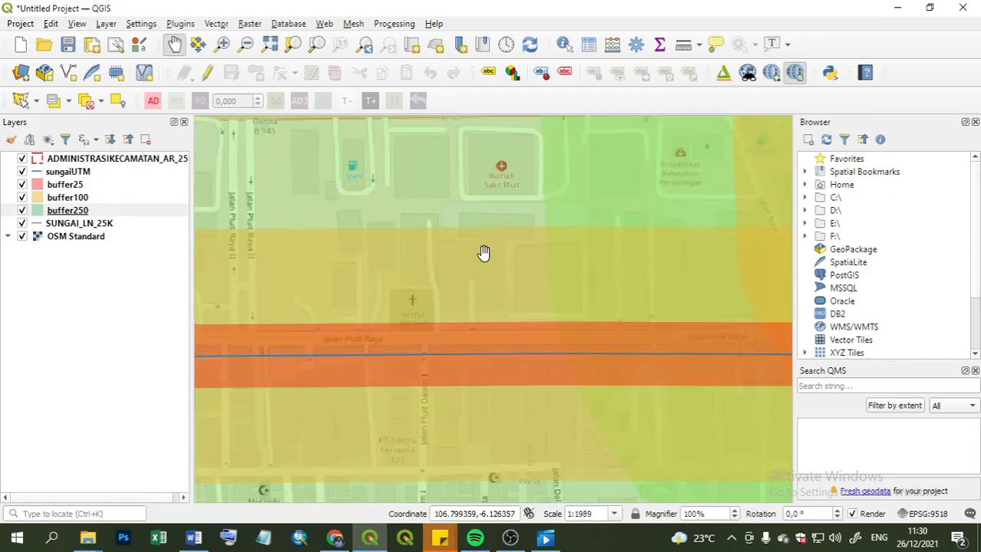
scroll(483, 253, down, 1)
scroll(457, 290, up, 1)
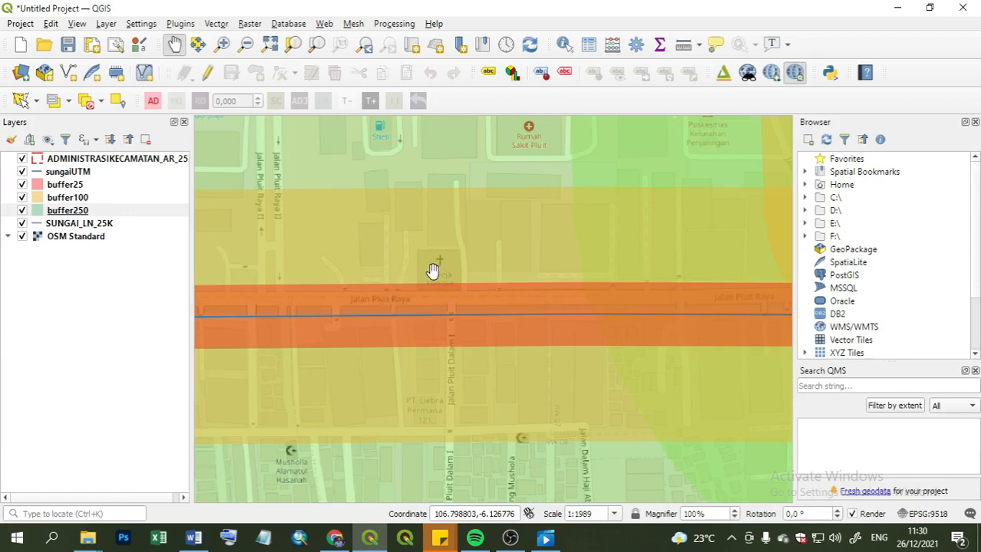
scroll(456, 266, up, 1)
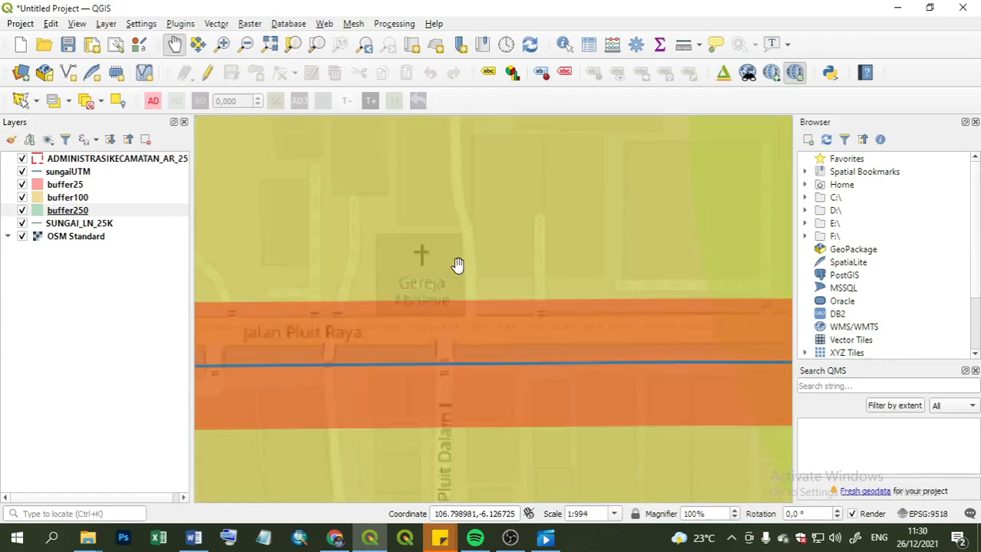
scroll(456, 265, down, 1)
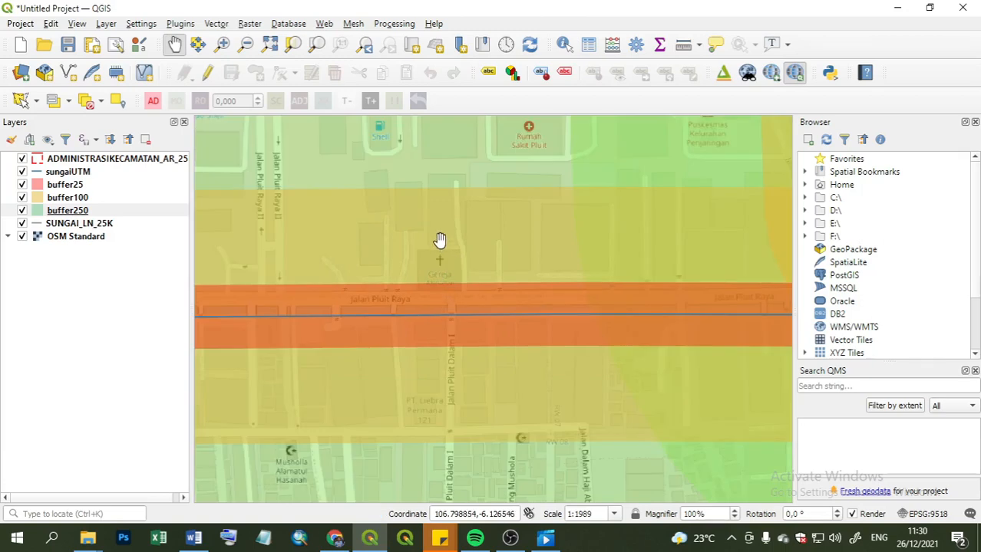
drag(438, 241, 438, 254)
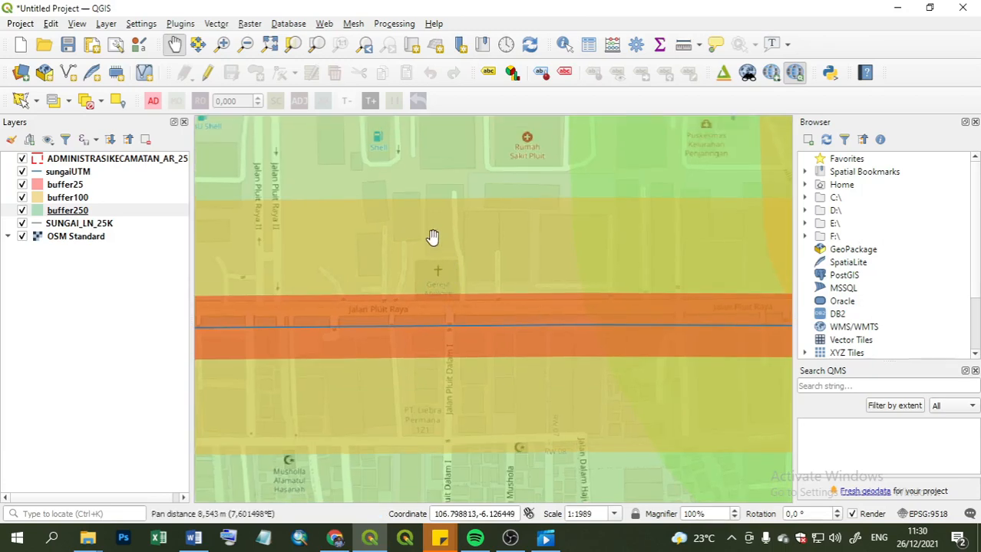
scroll(436, 241, down, 1)
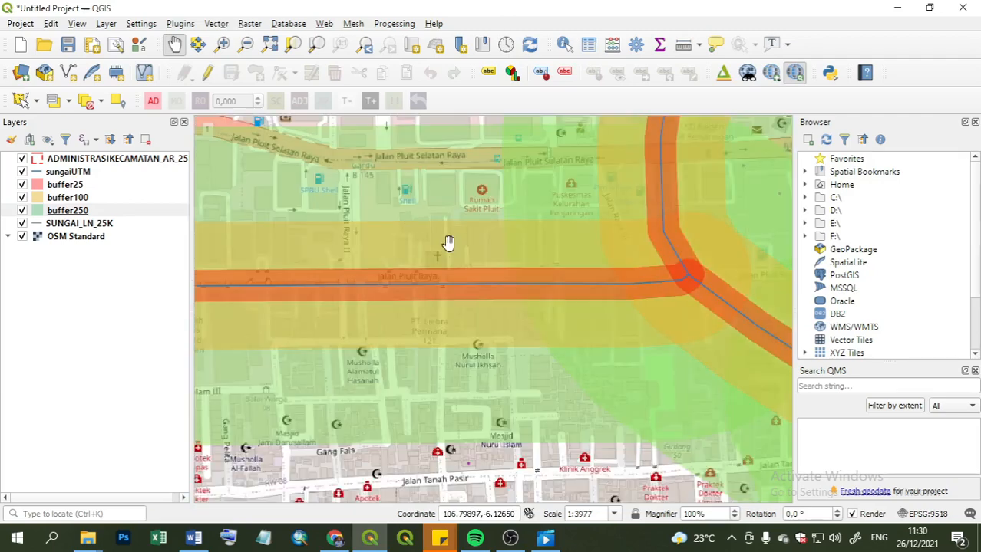
drag(447, 241, 460, 260)
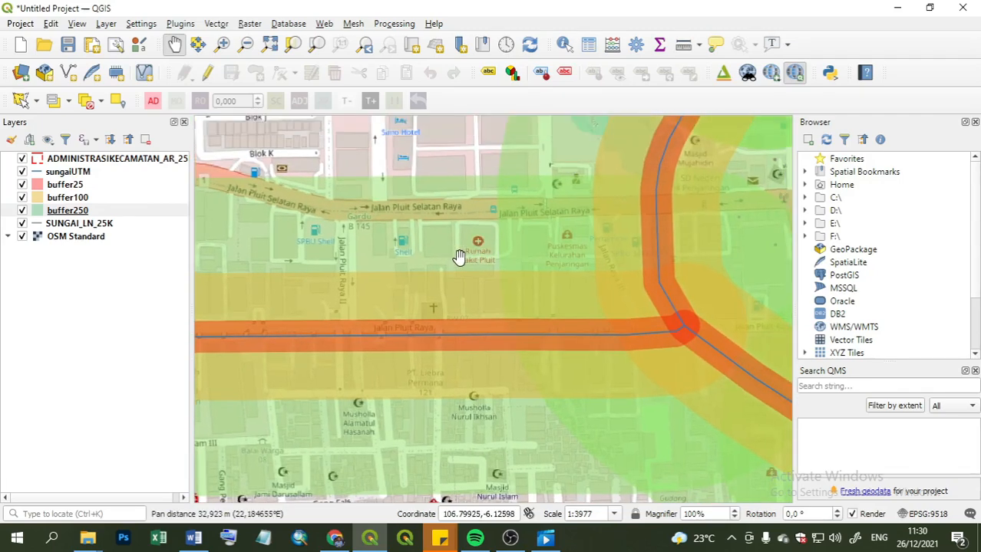
drag(454, 225, 530, 346)
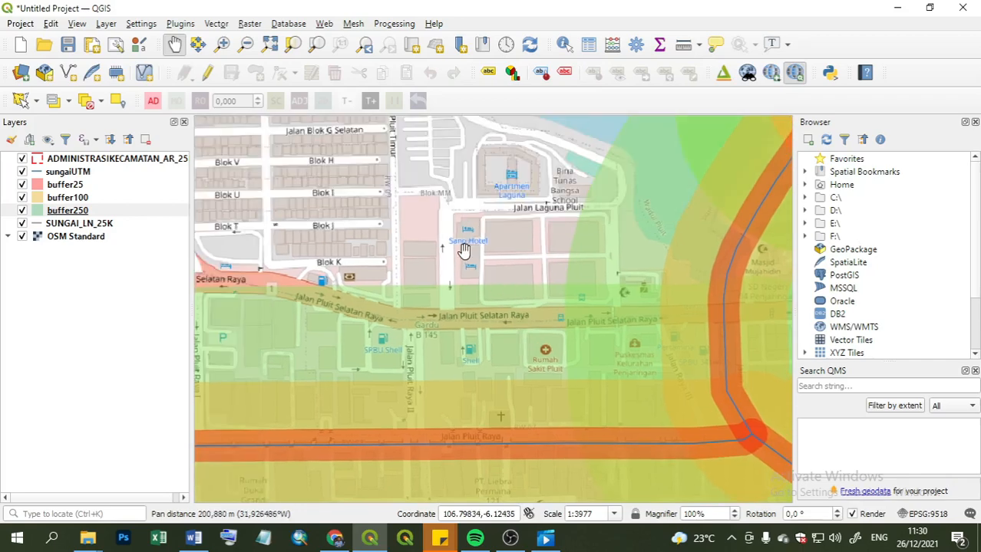
drag(405, 247, 429, 247)
drag(511, 245, 490, 267)
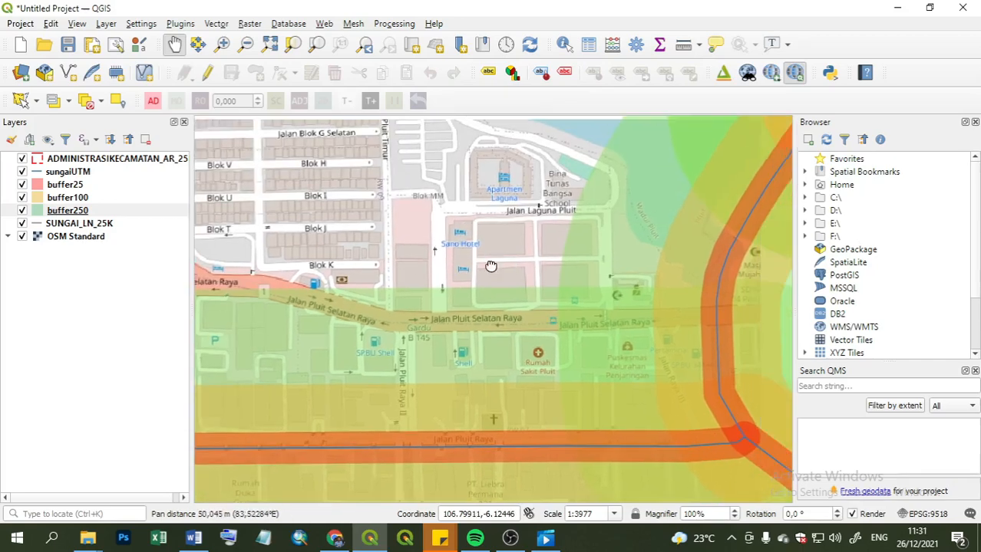
Review the semi-transparent river buffers across the whole North Jakarta administrative area against the OSM basemap.
scroll(470, 280, down, 2)
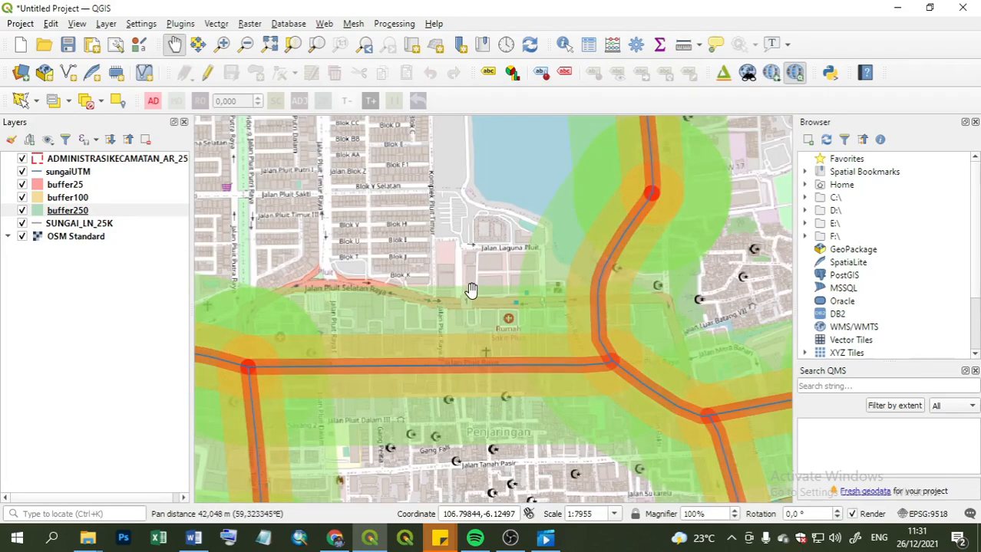
scroll(492, 342, down, 1)
drag(490, 355, 556, 288)
scroll(467, 295, down, 1)
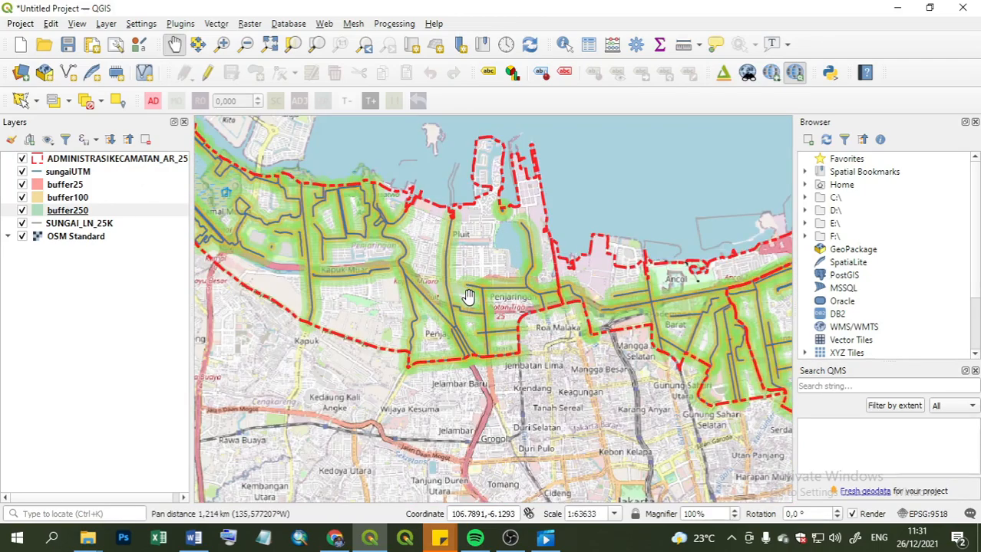
drag(468, 296, 492, 331)
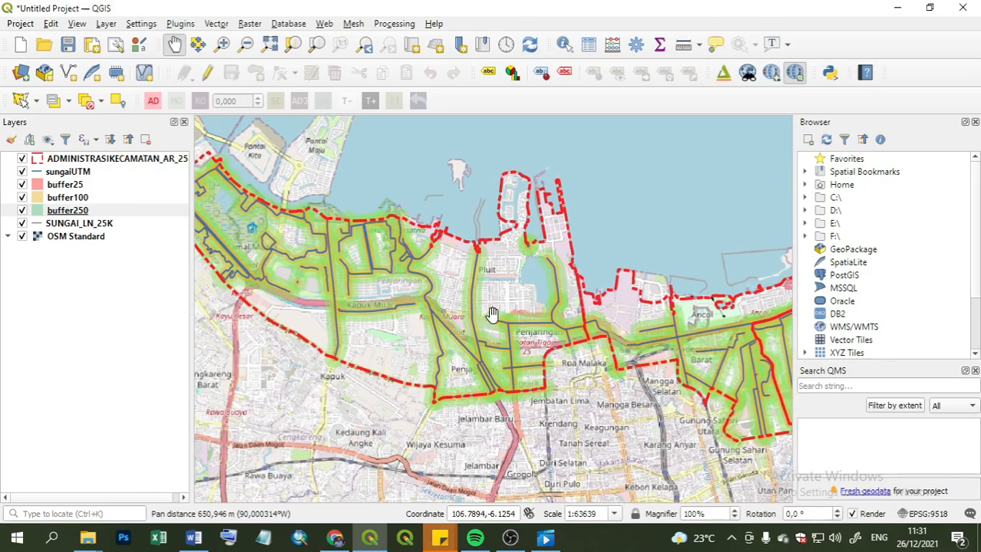
scroll(470, 313, down, 1)
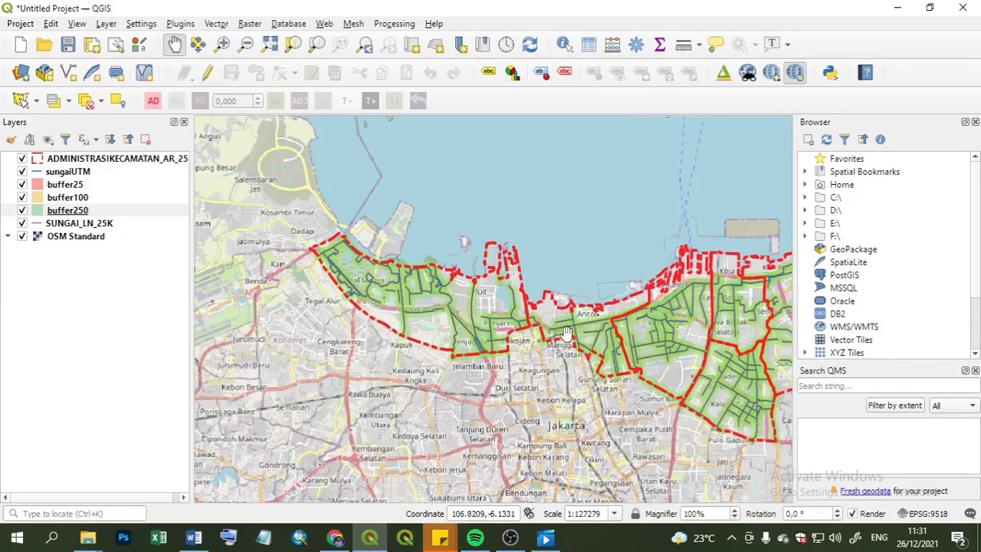
drag(564, 330, 494, 326)
drag(567, 324, 532, 320)
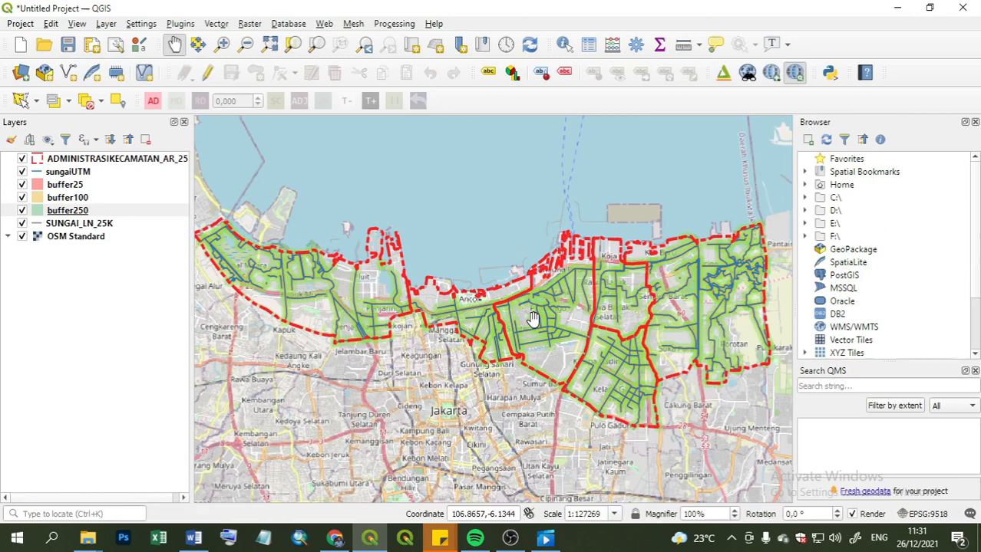